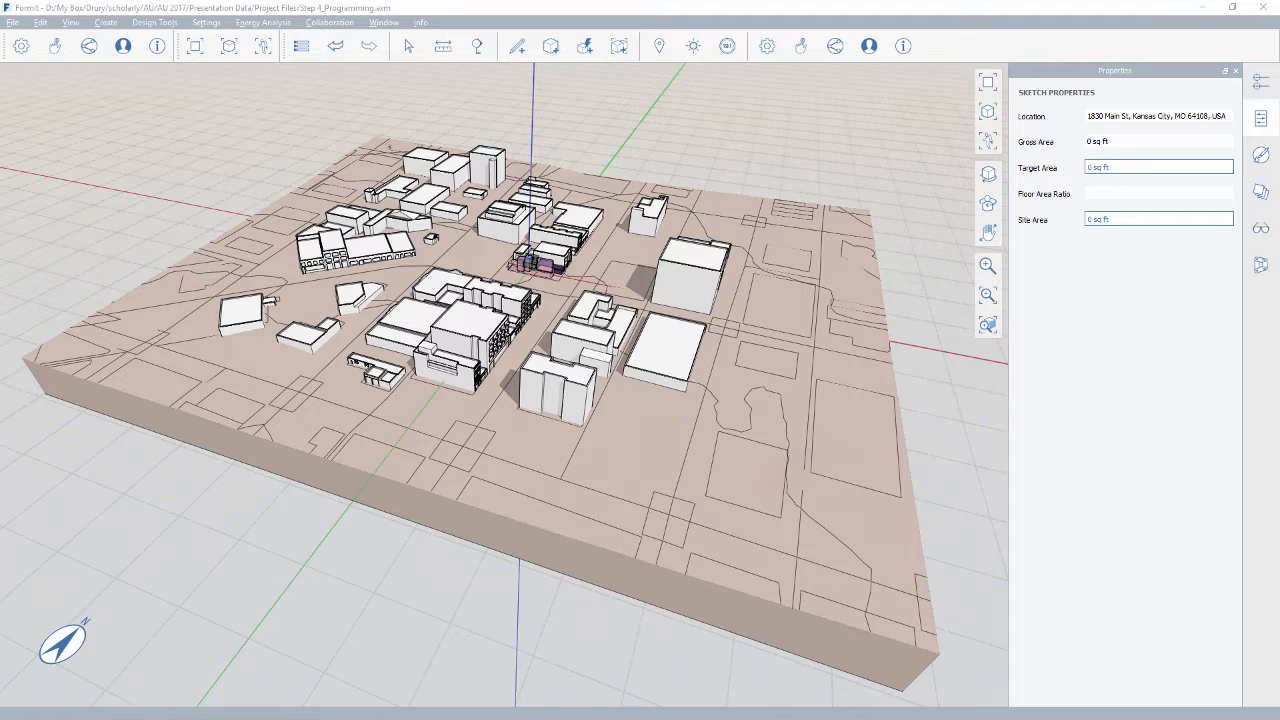
Step: Export all objects of the sketch locally as an STL file named Step 4_Programming, replacing the existing file in Project Files
scroll(197, 165, up, 2)
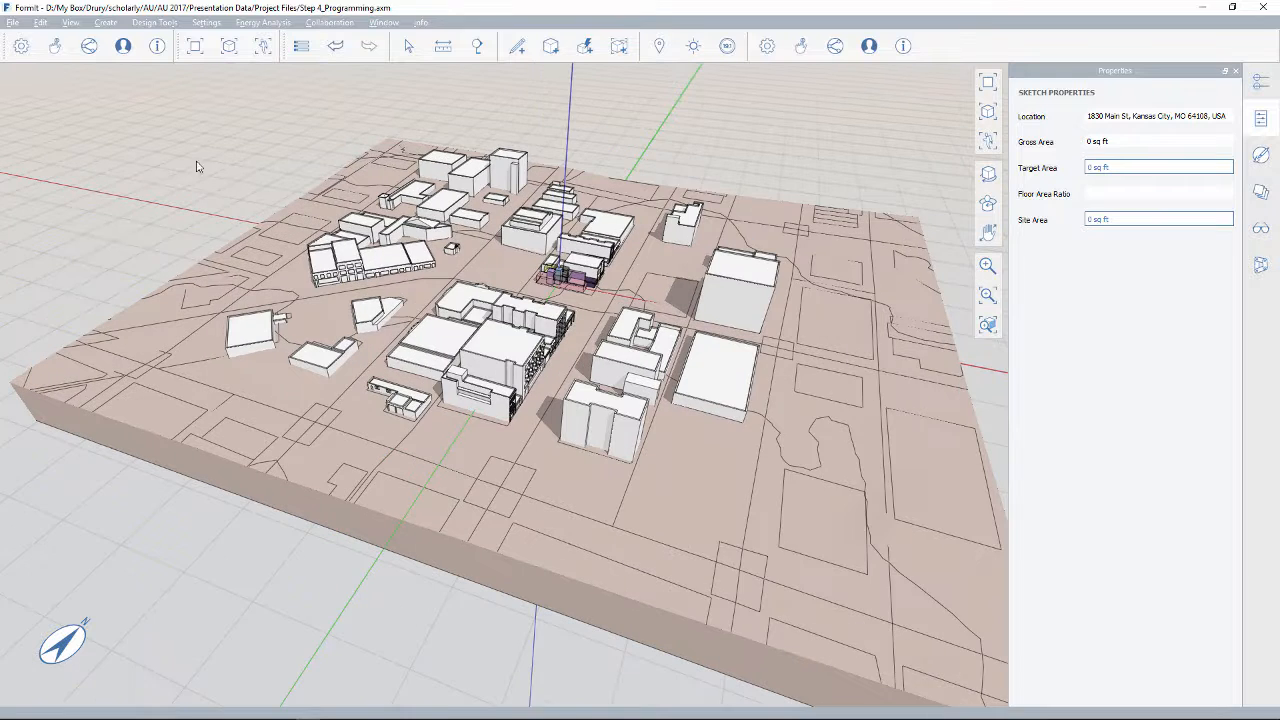
scroll(203, 172, up, 1)
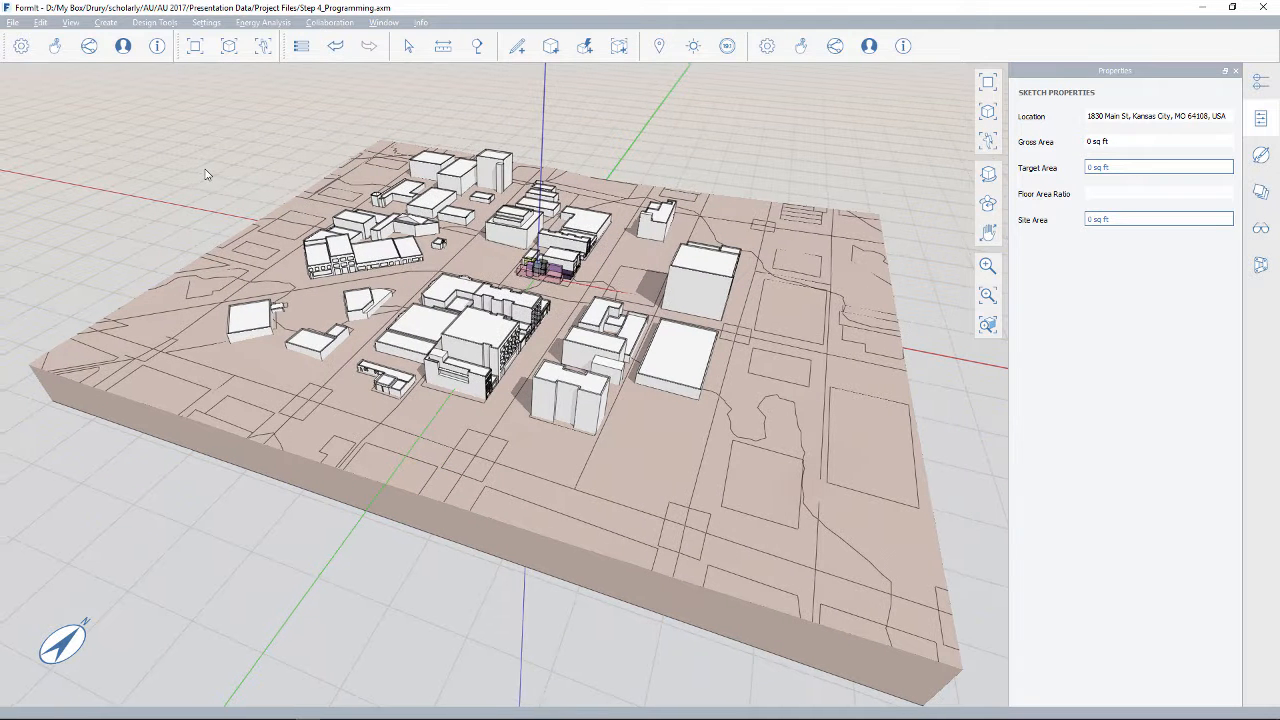
click(12, 24)
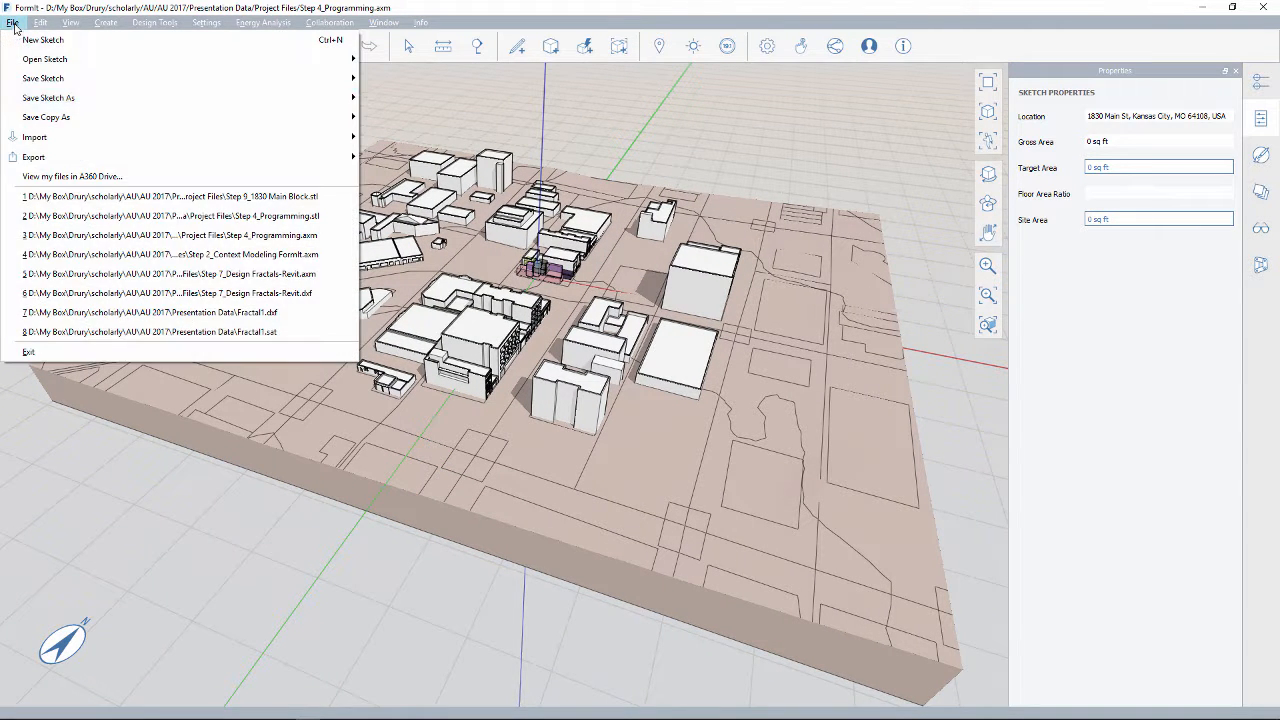
mouse_move(52, 163)
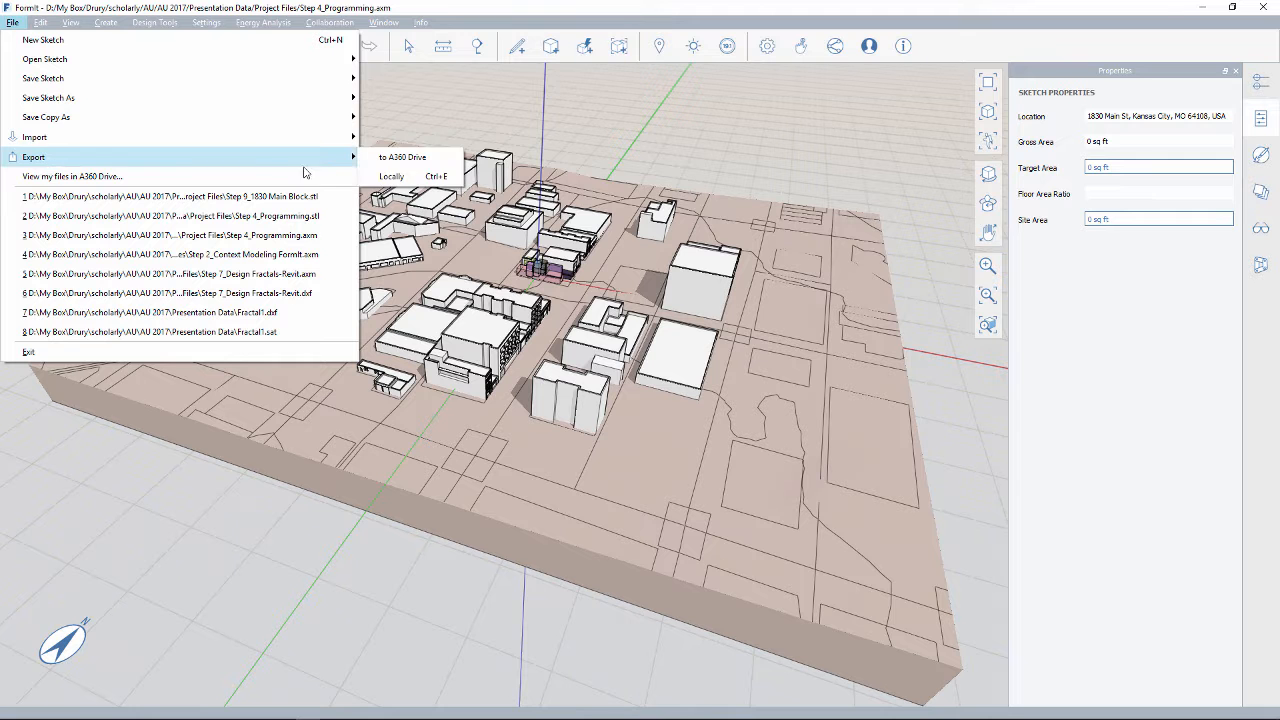
click(385, 176)
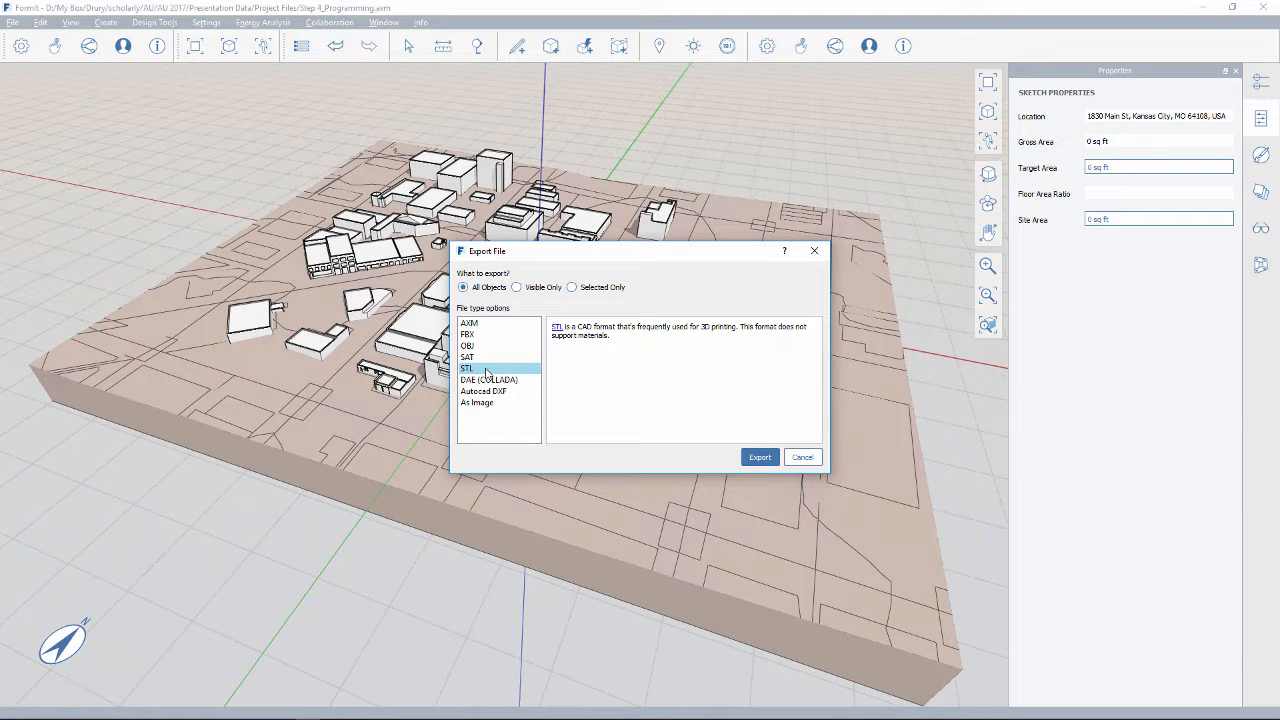
click(758, 460)
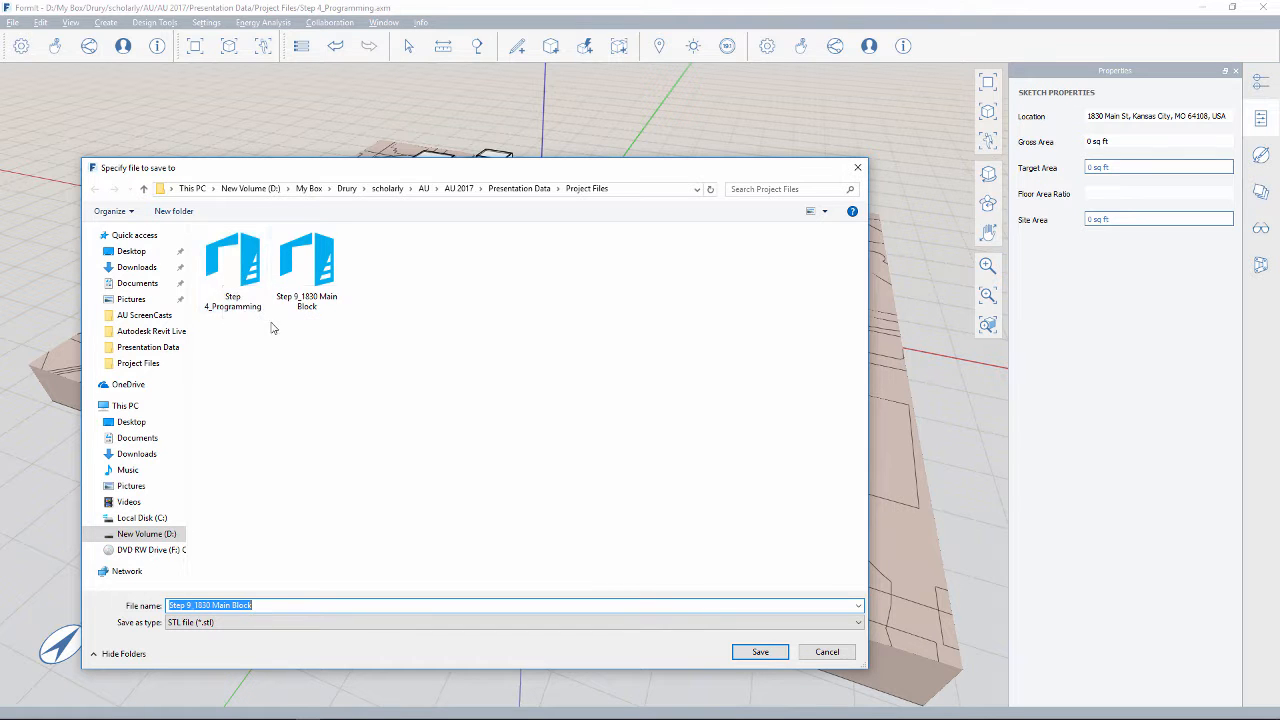
click(230, 268)
click(760, 653)
click(672, 368)
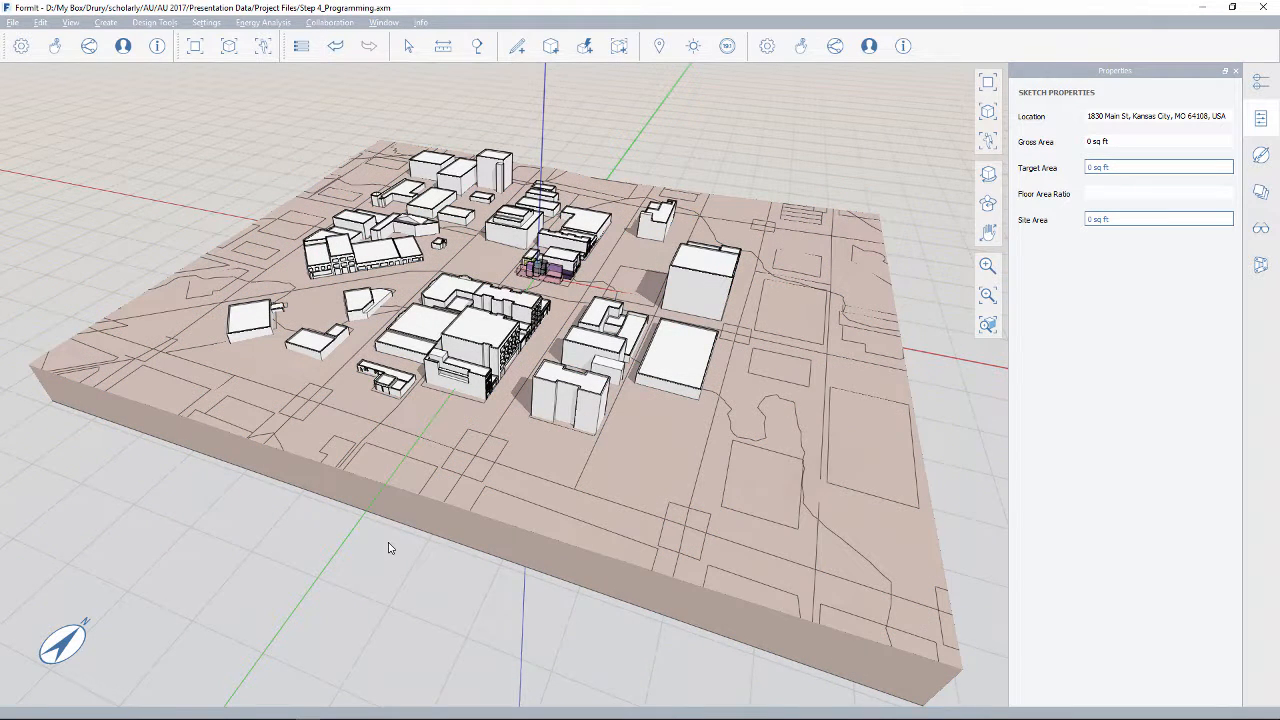
middle_drag(389, 546, 391, 544)
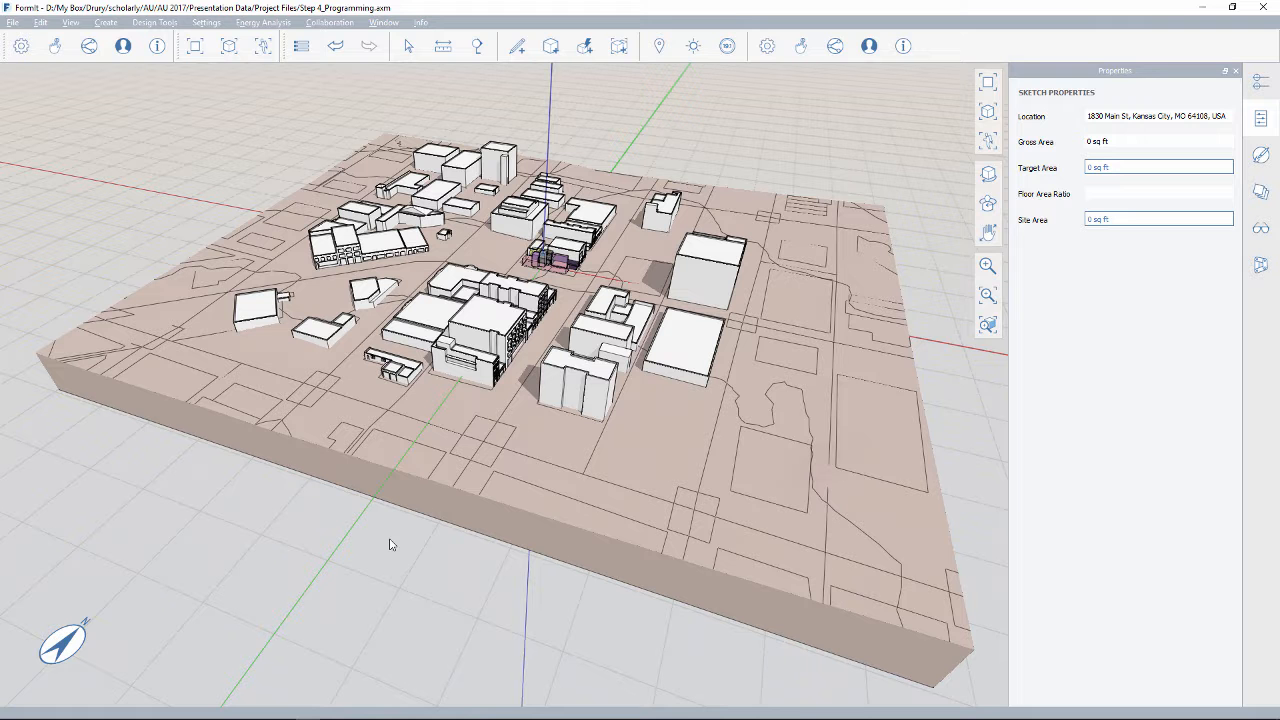
Step: Switch to Cura, load the Step 4_Programming model from Project Files and view it against the build volume
key(alt+Tab)
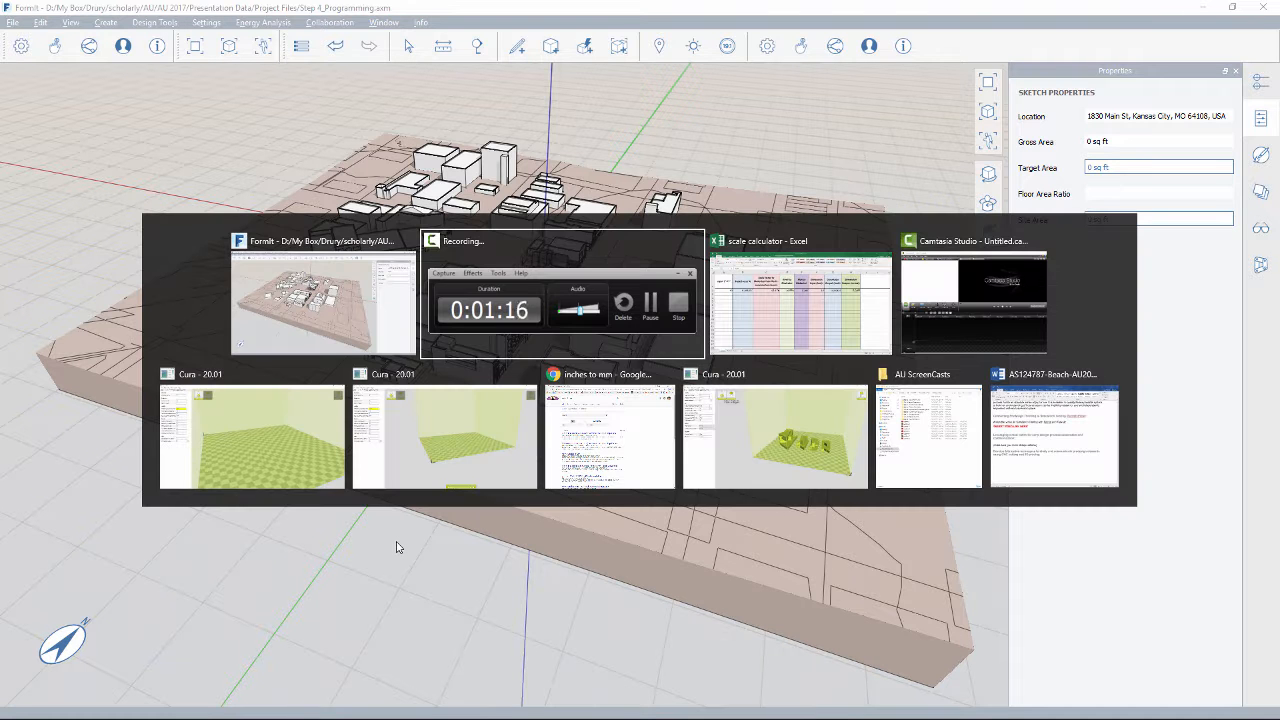
key(alt+Tab)
key(alt+Tab)
key(alt+Tab)
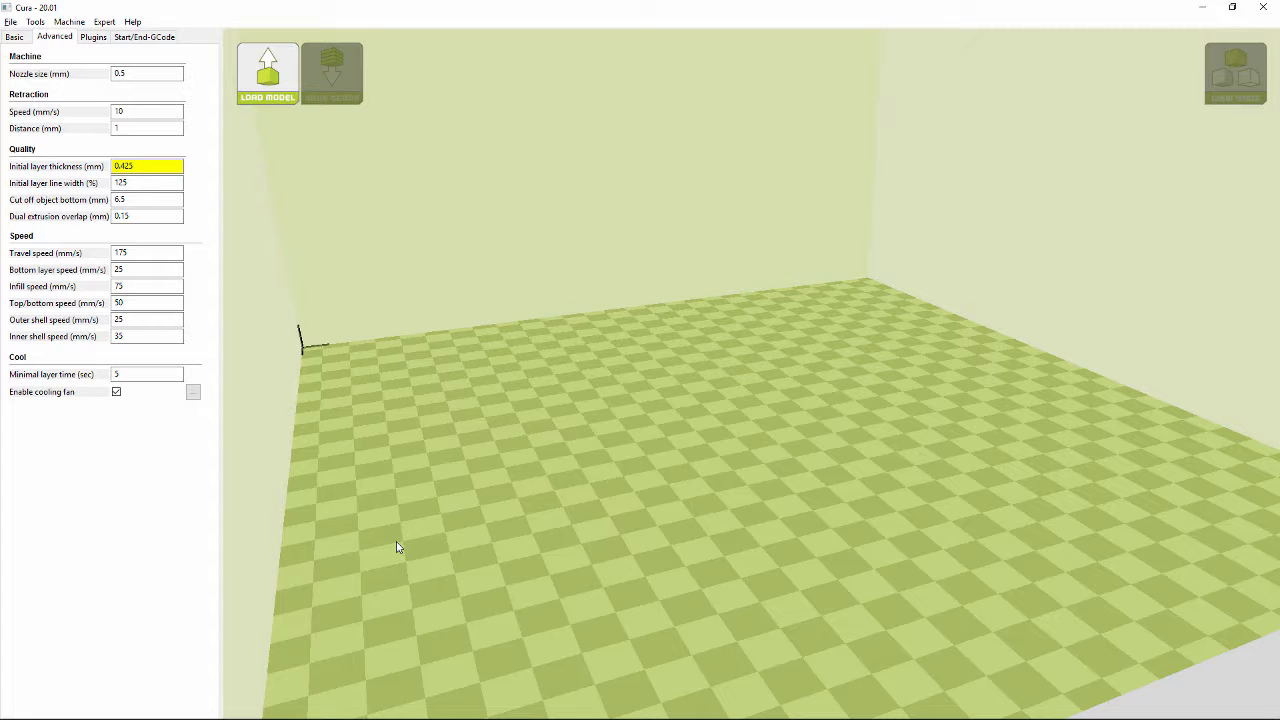
click(277, 98)
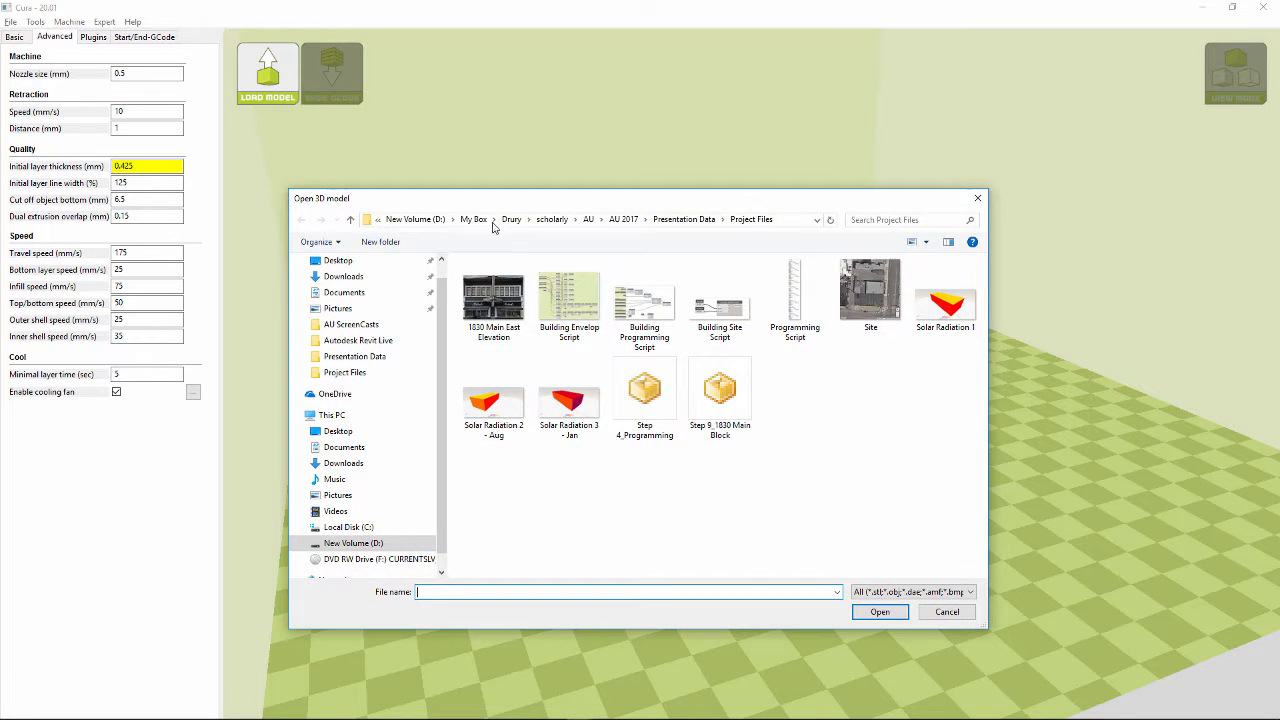
double_click(644, 392)
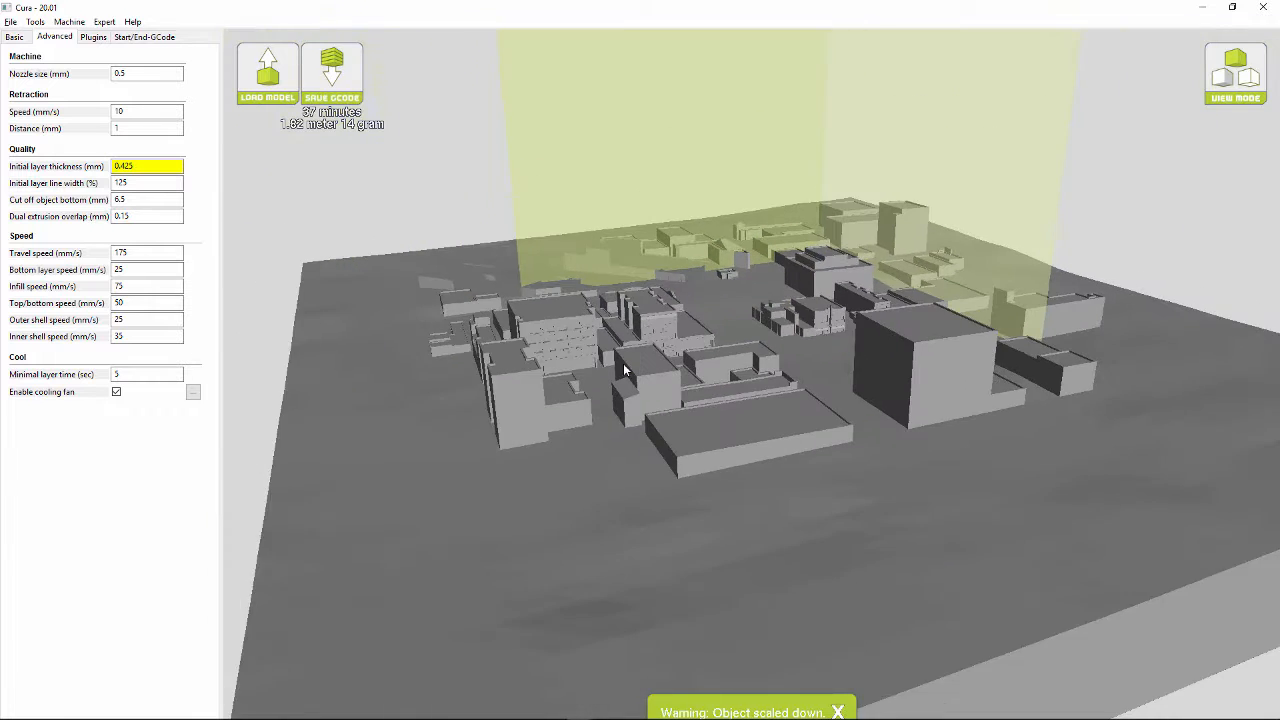
scroll(624, 364, down, 4)
right_drag(658, 395, 632, 396)
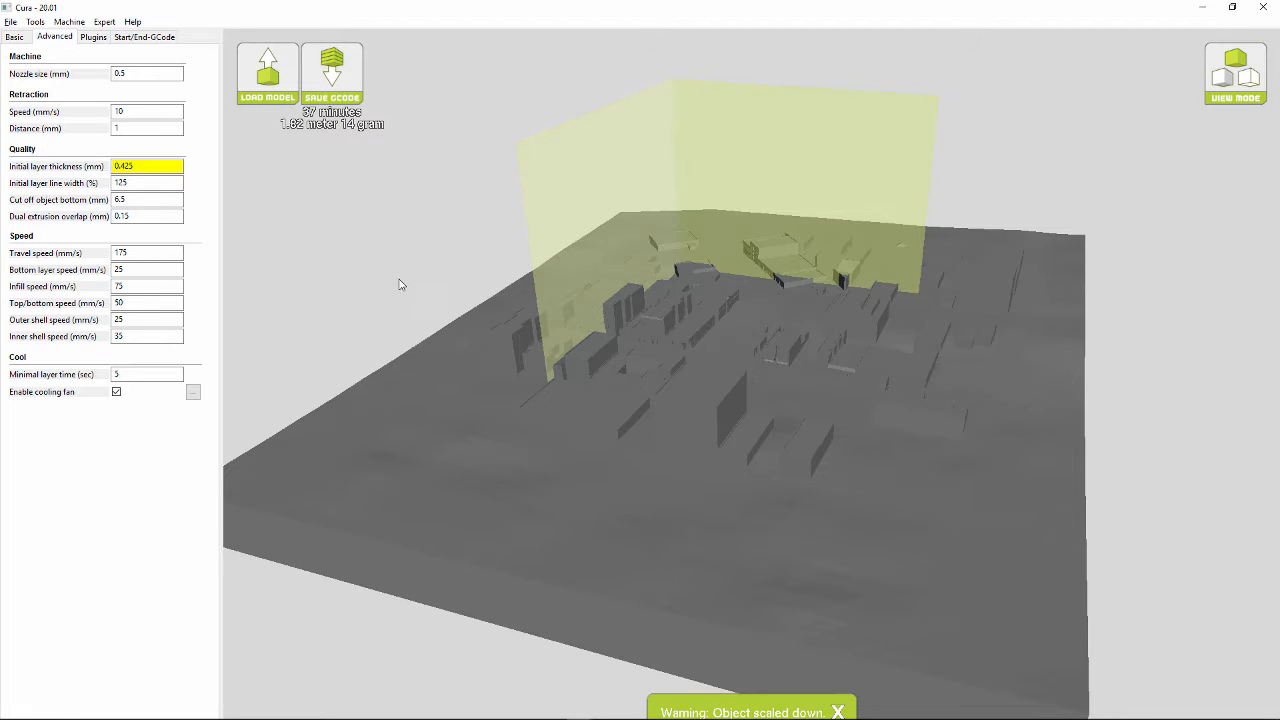
right_drag(399, 285, 427, 278)
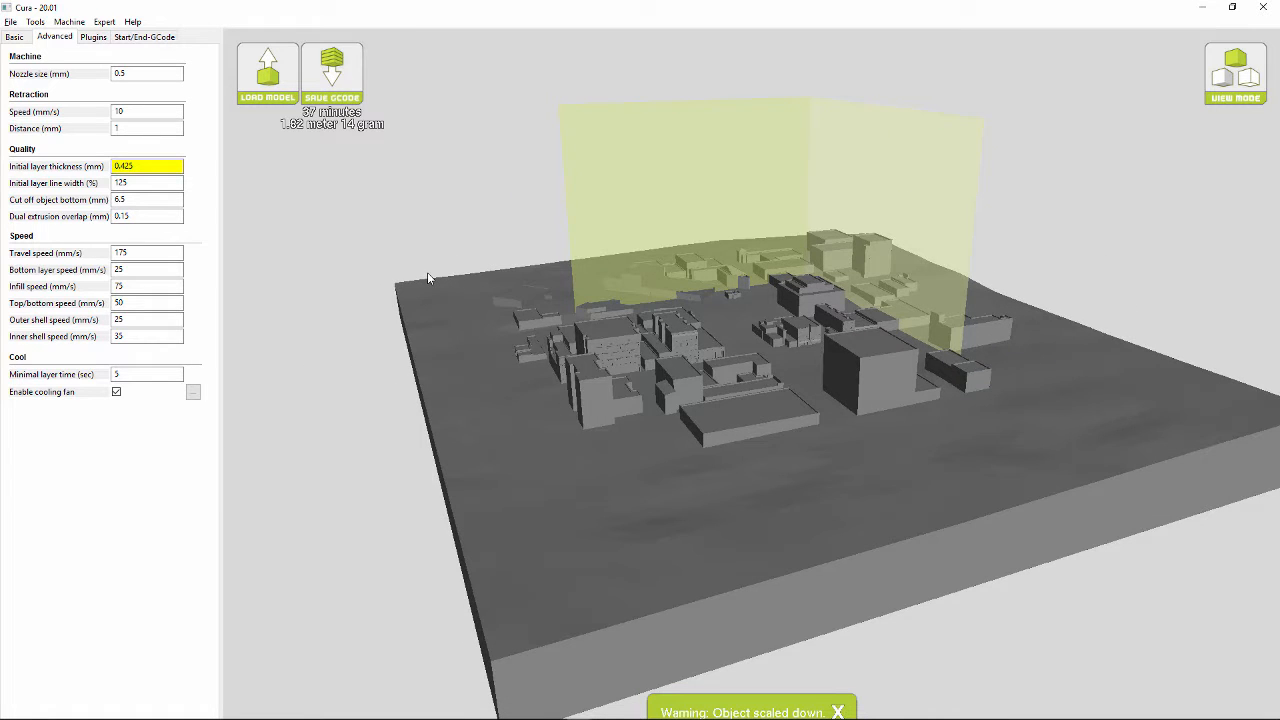
Step: Switch to the scale calculator workbook in Excel and enter 200 as the feet-per-inch scale in cell A2
key(alt+Tab)
key(alt+Tab)
key(alt+Tab)
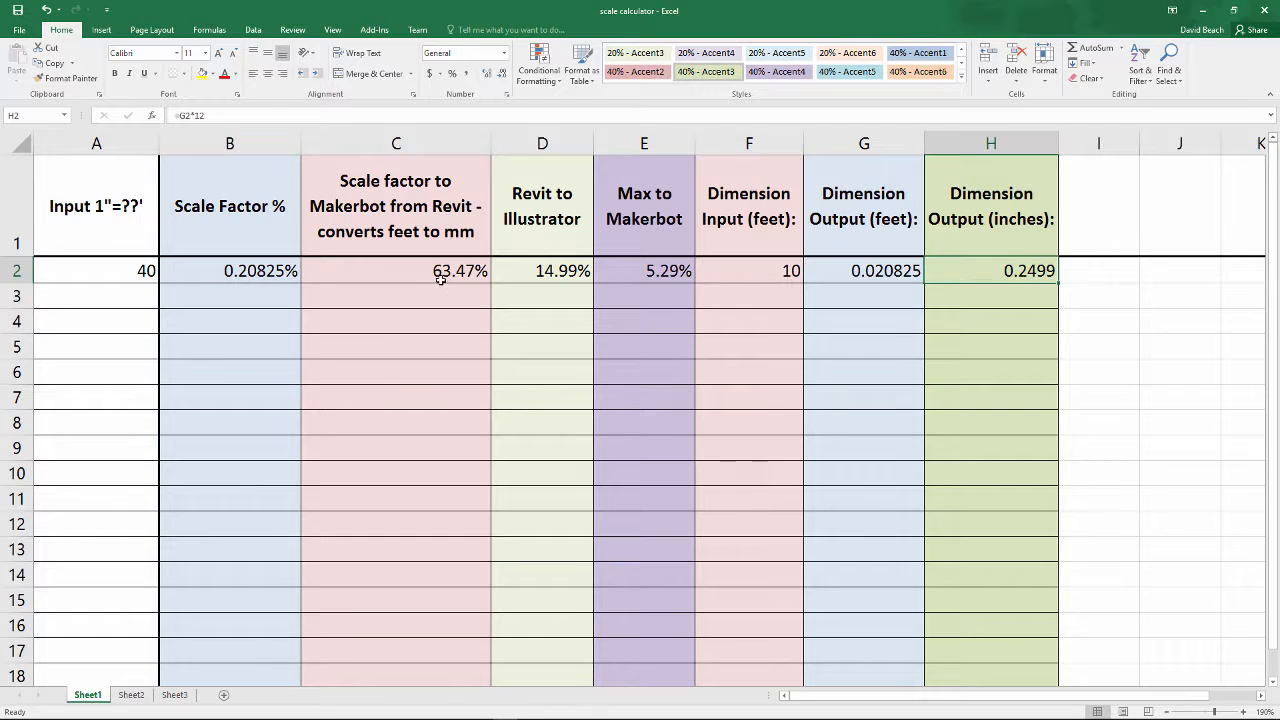
click(127, 273)
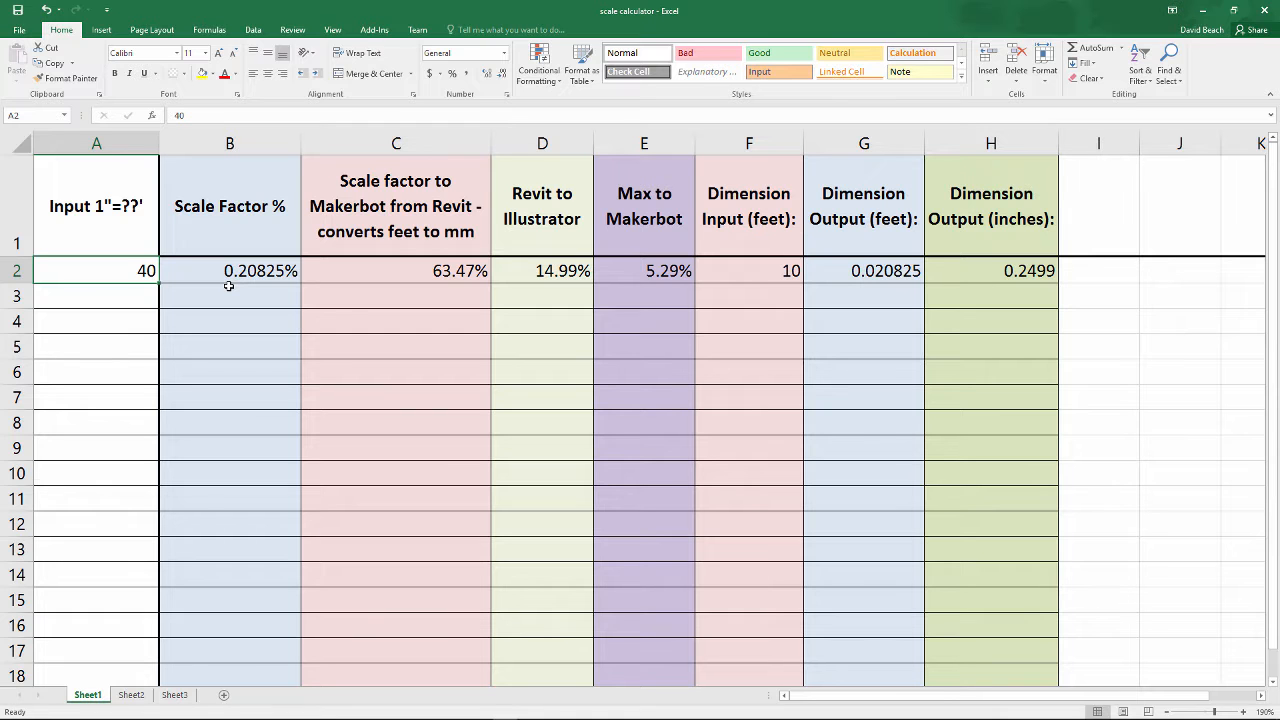
text(200)
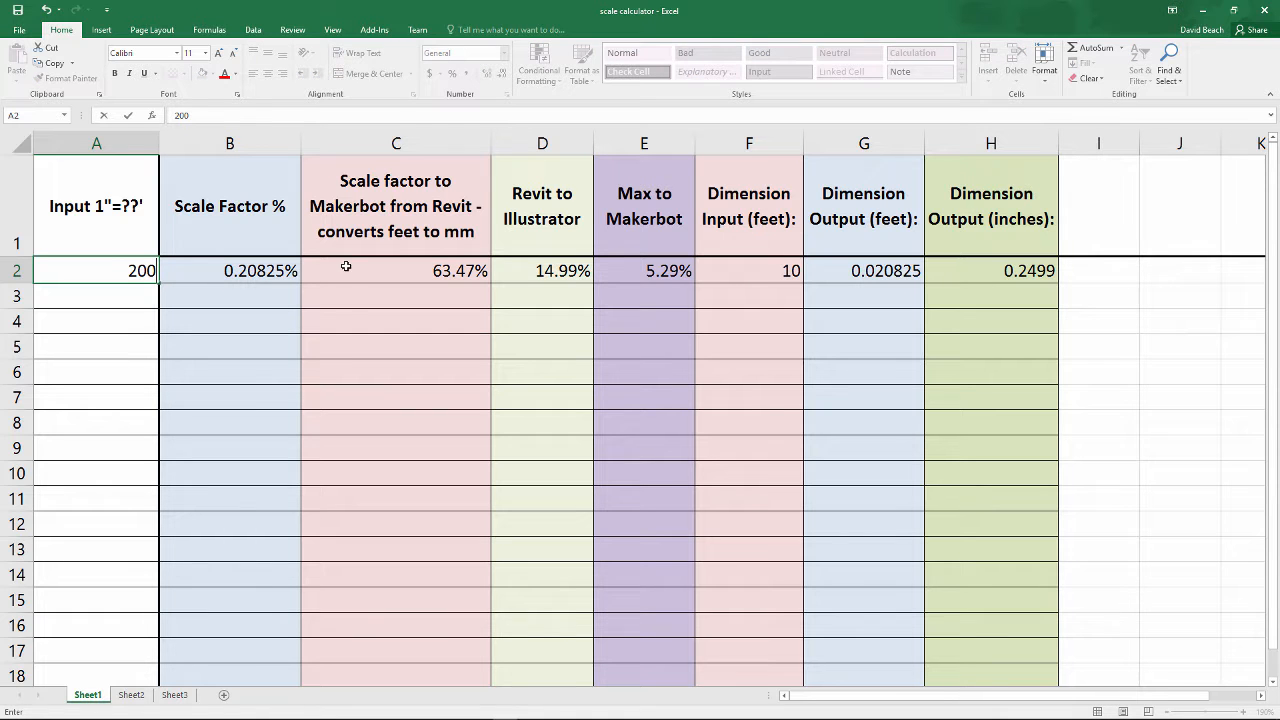
click(346, 265)
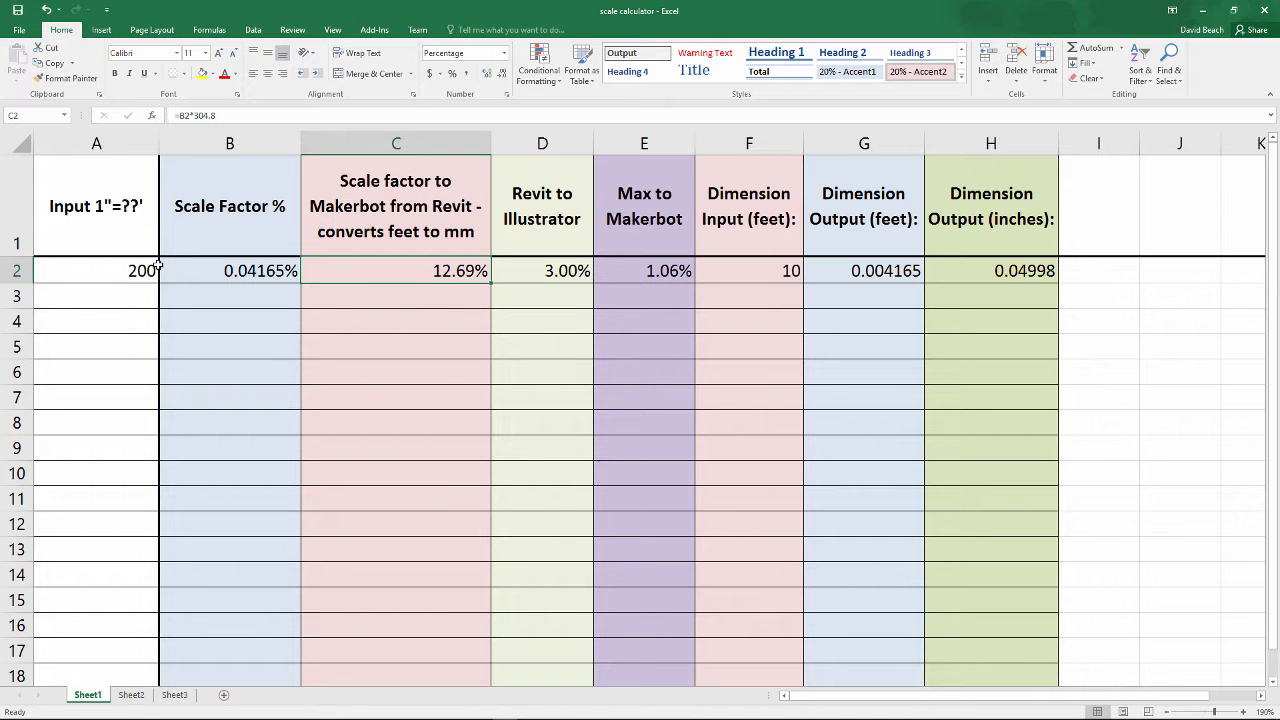
Step: Return to Cura and scale the loaded site model uniformly to 0.13
key(alt+Tab)
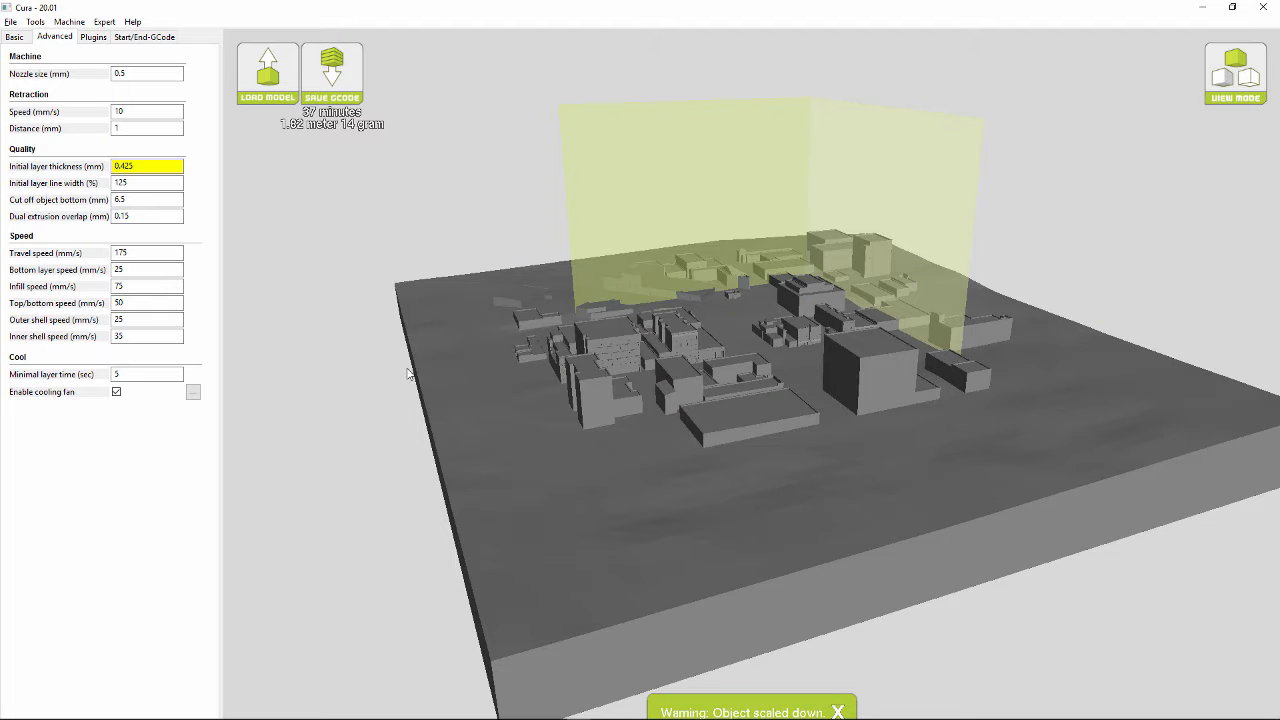
click(437, 362)
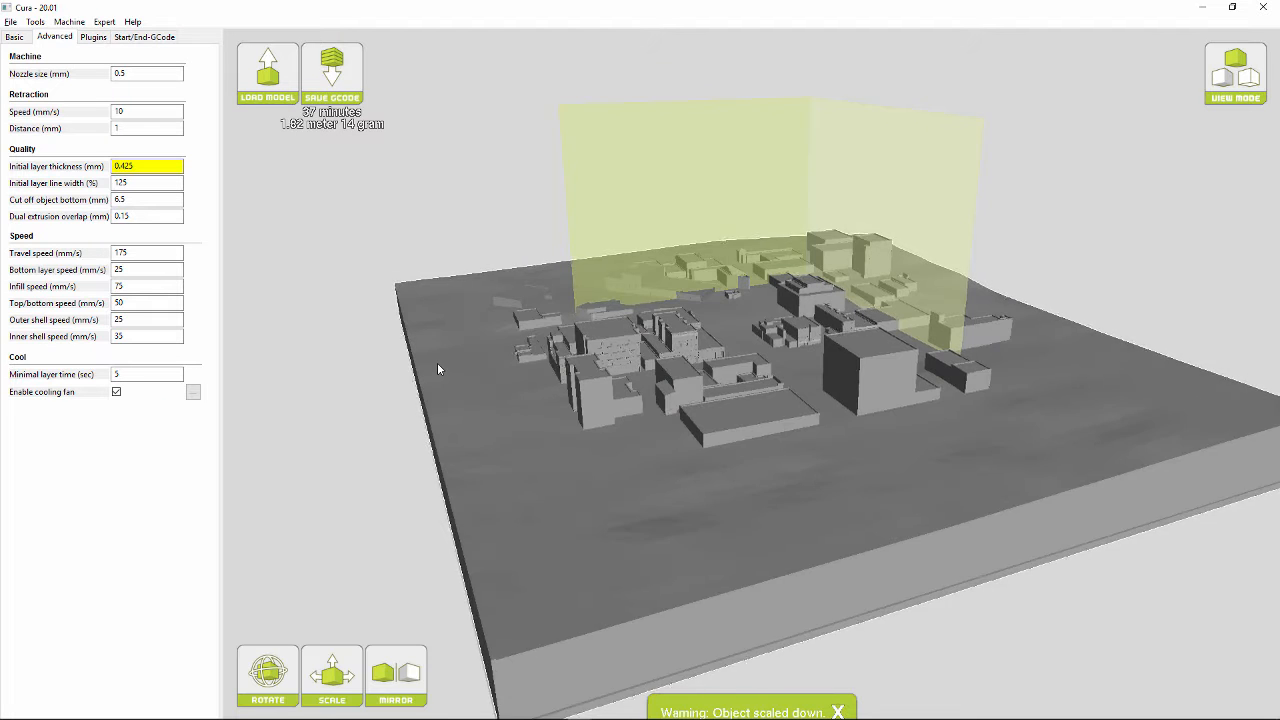
click(330, 690)
click(490, 524)
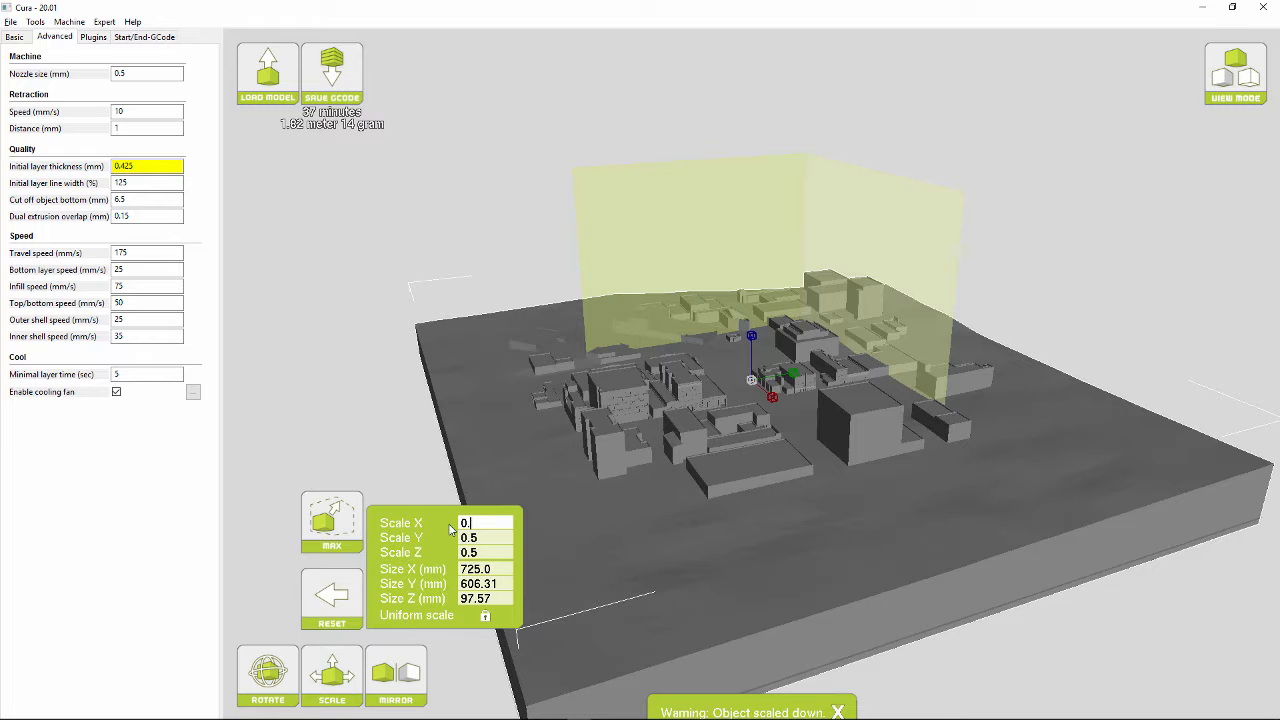
text(13)
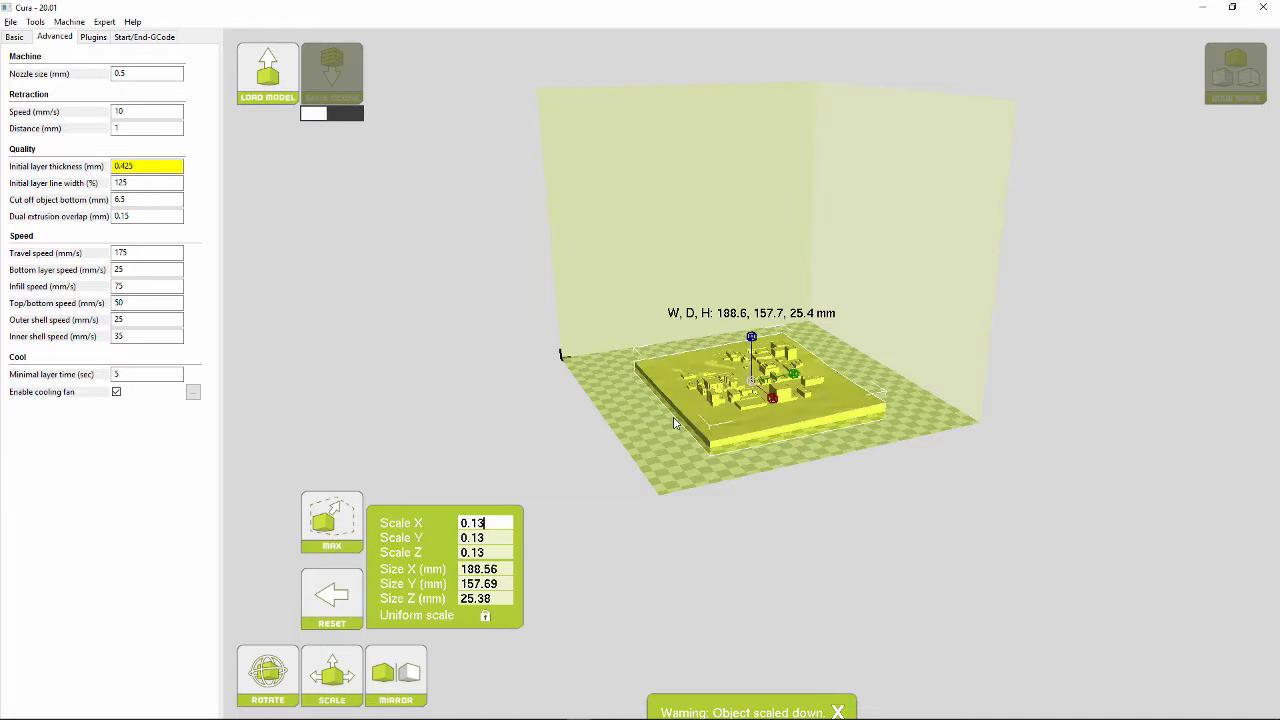
Step: Examine the scaled model's buildings and base thickness up close and from several angles
scroll(791, 428, up, 7)
right_drag(884, 517, 826, 513)
scroll(826, 513, up, 10)
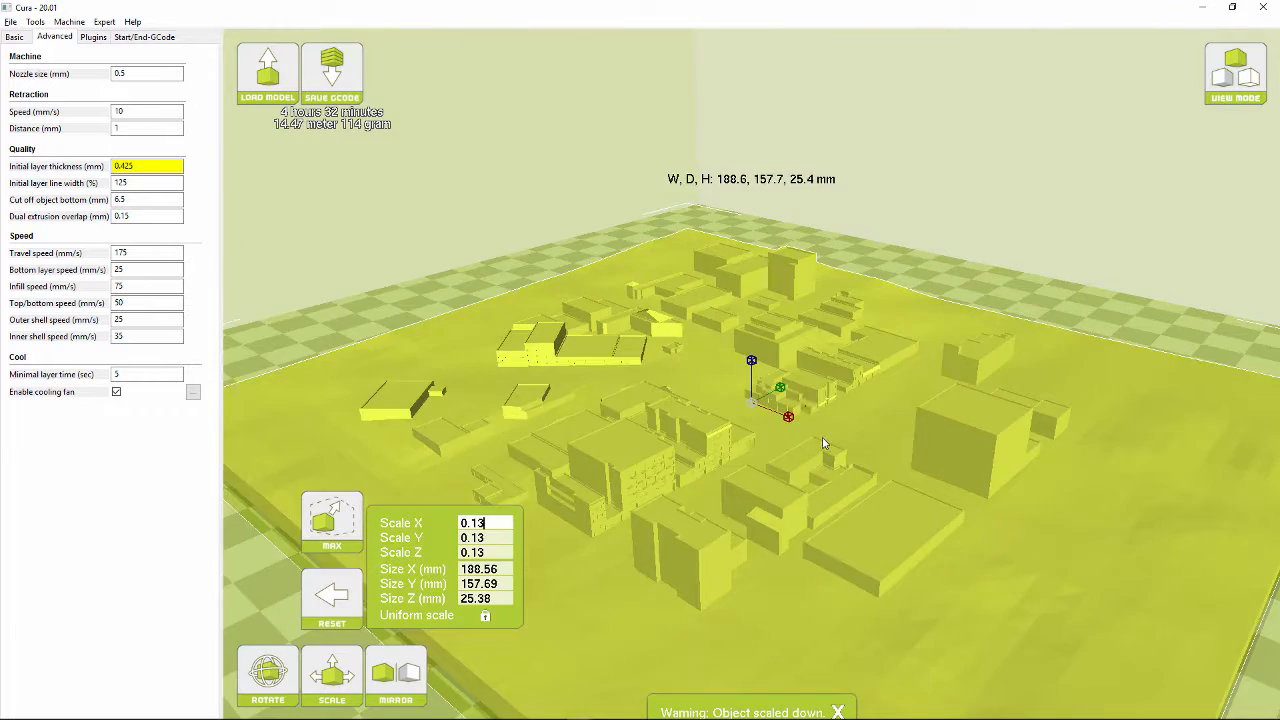
scroll(800, 422, up, 3)
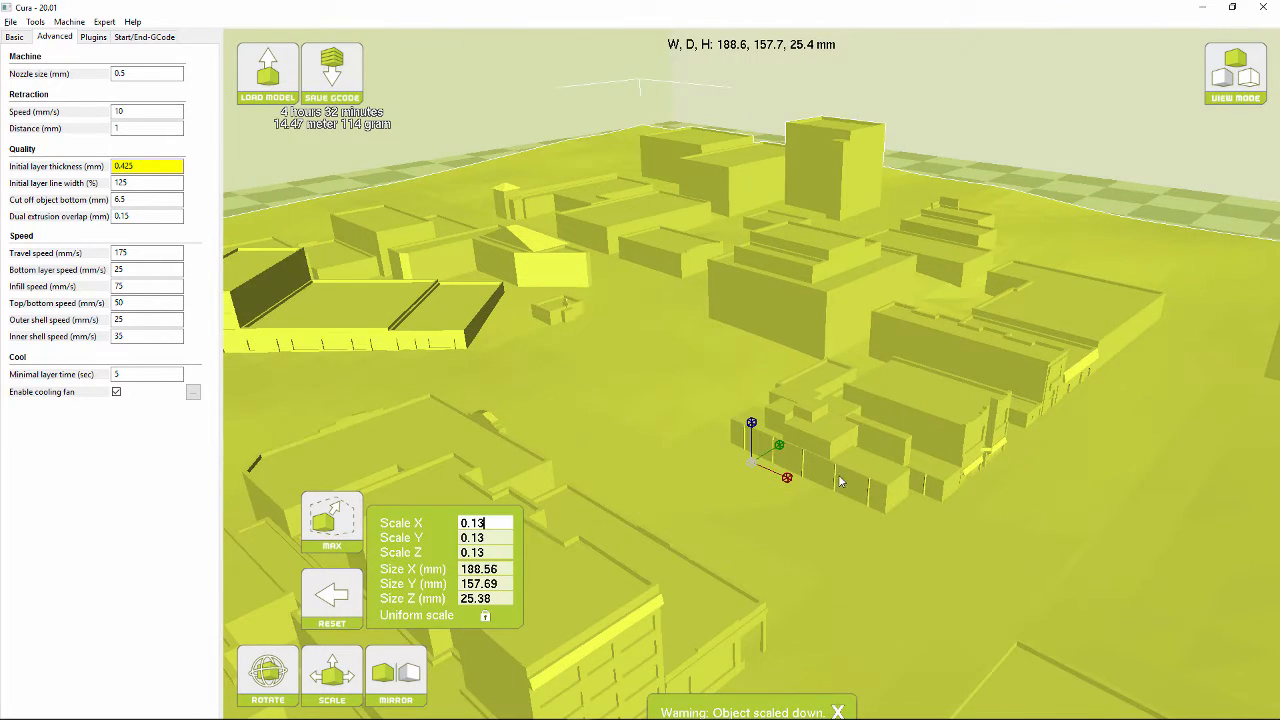
scroll(868, 488, up, 3)
scroll(693, 481, down, 2)
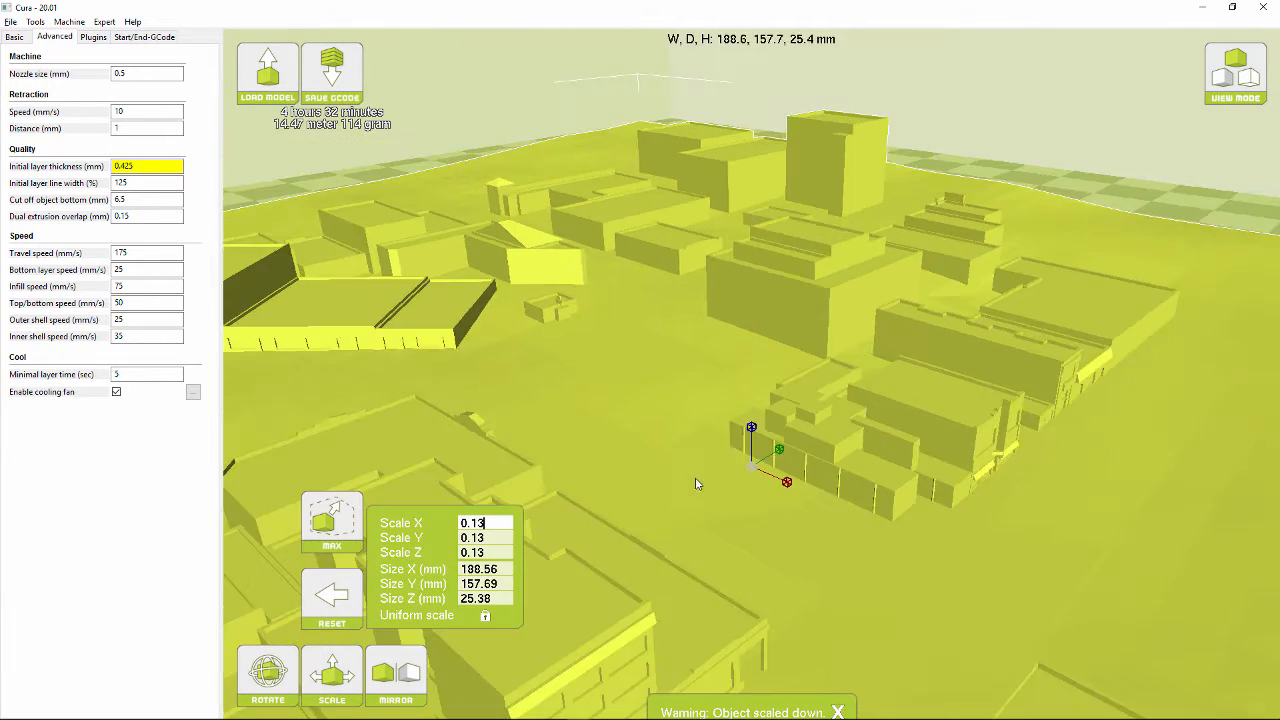
scroll(693, 486, down, 6)
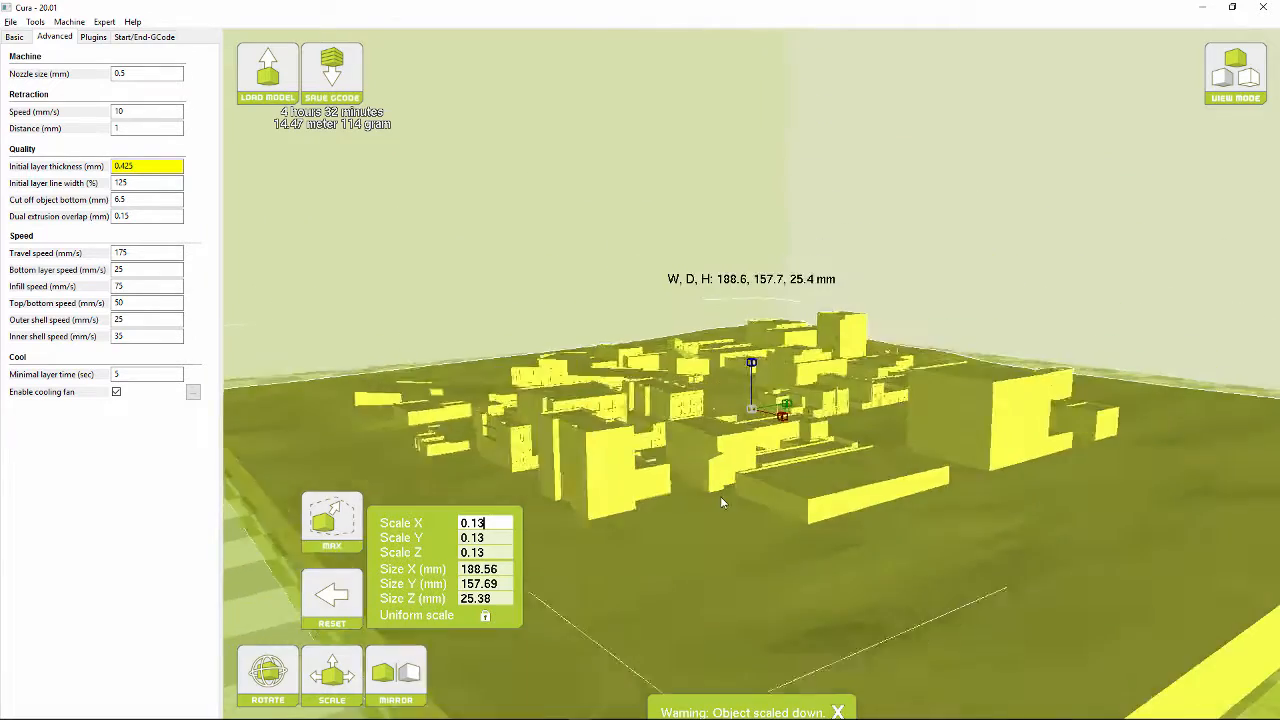
scroll(718, 497, down, 4)
mouse_move(750, 497)
right_down()
mouse_move(797, 496)
mouse_move(735, 502)
right_up()
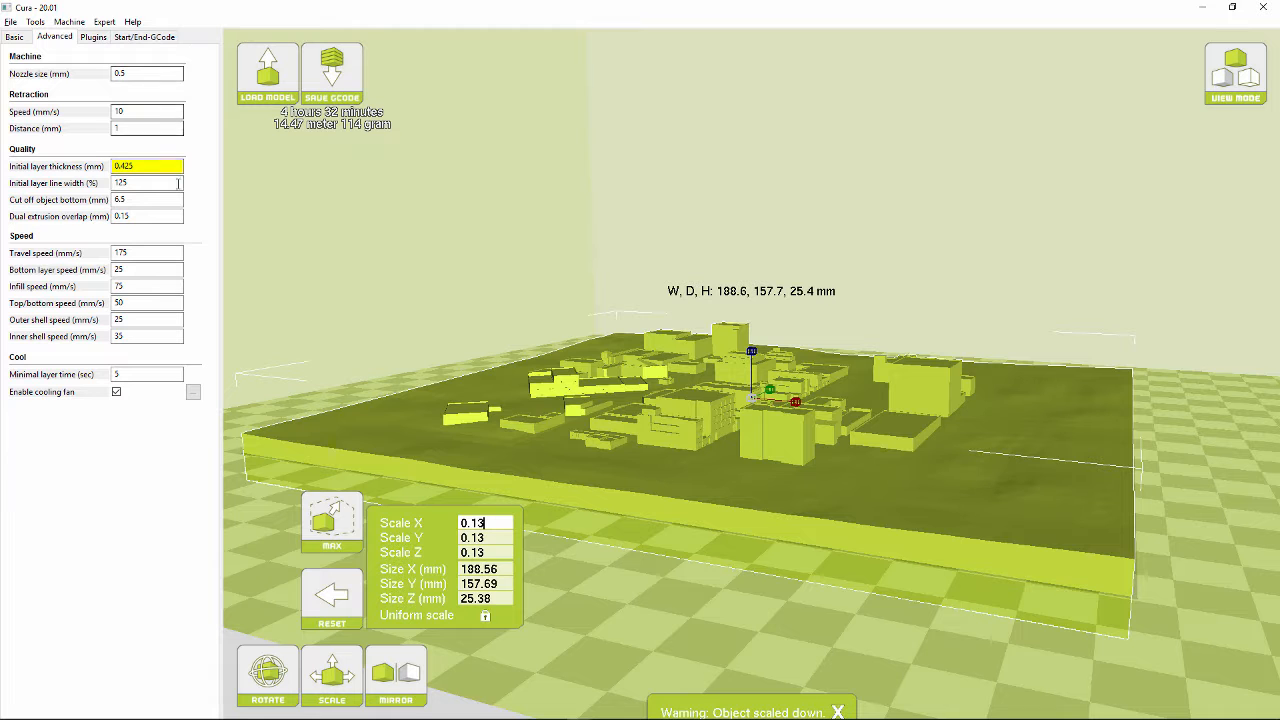
right_drag(557, 374, 589, 371)
mouse_move(575, 436)
right_down()
mouse_move(696, 432)
mouse_move(582, 432)
right_up()
Step: Try cutting 10 mm off the object bottom and check the remaining base thickness
double_click(122, 200)
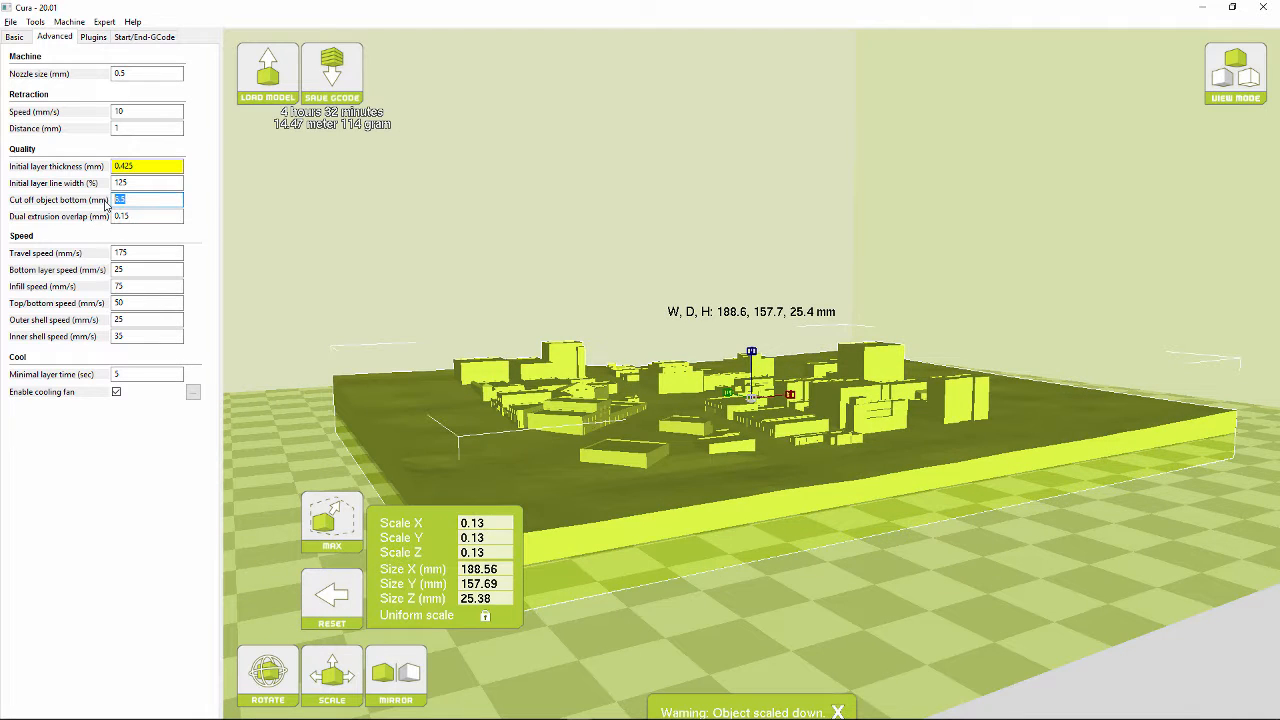
text(10)
right_drag(323, 213, 543, 211)
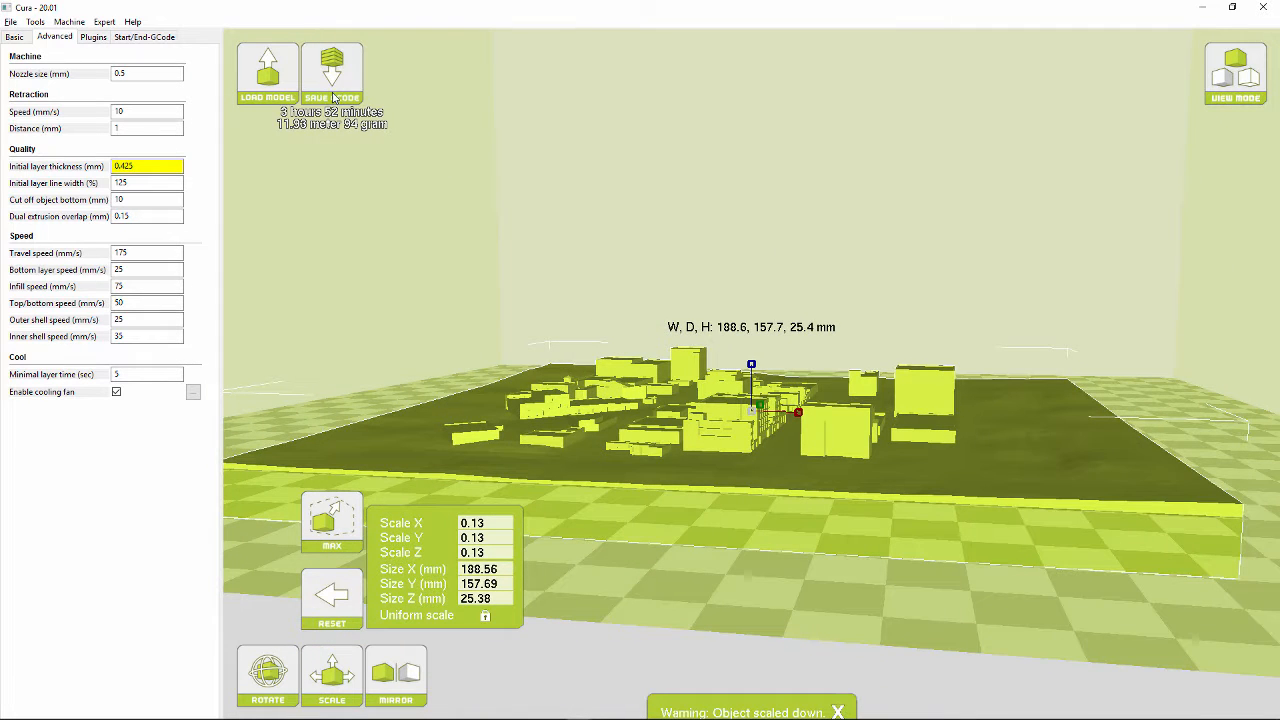
Step: Set the object bottom cut-off to 9 mm and check the base of the model
double_click(118, 199)
text(9)
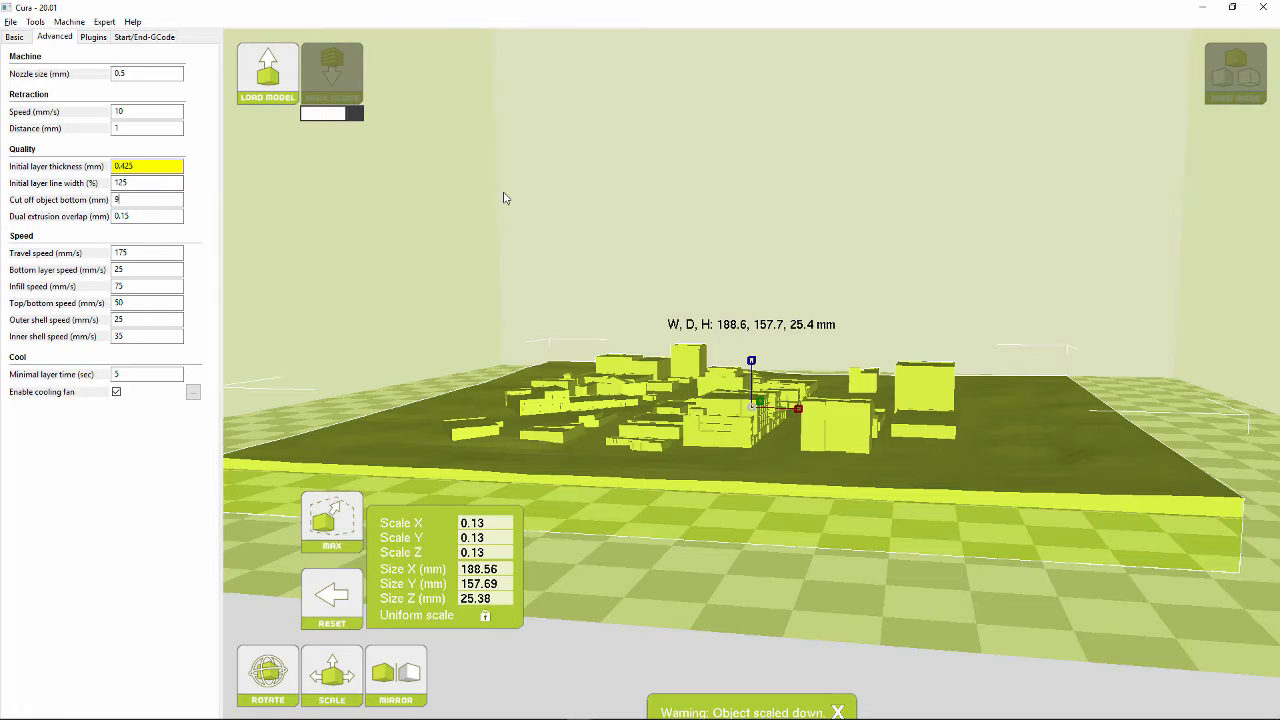
right_drag(667, 202, 791, 507)
right_drag(842, 446, 933, 489)
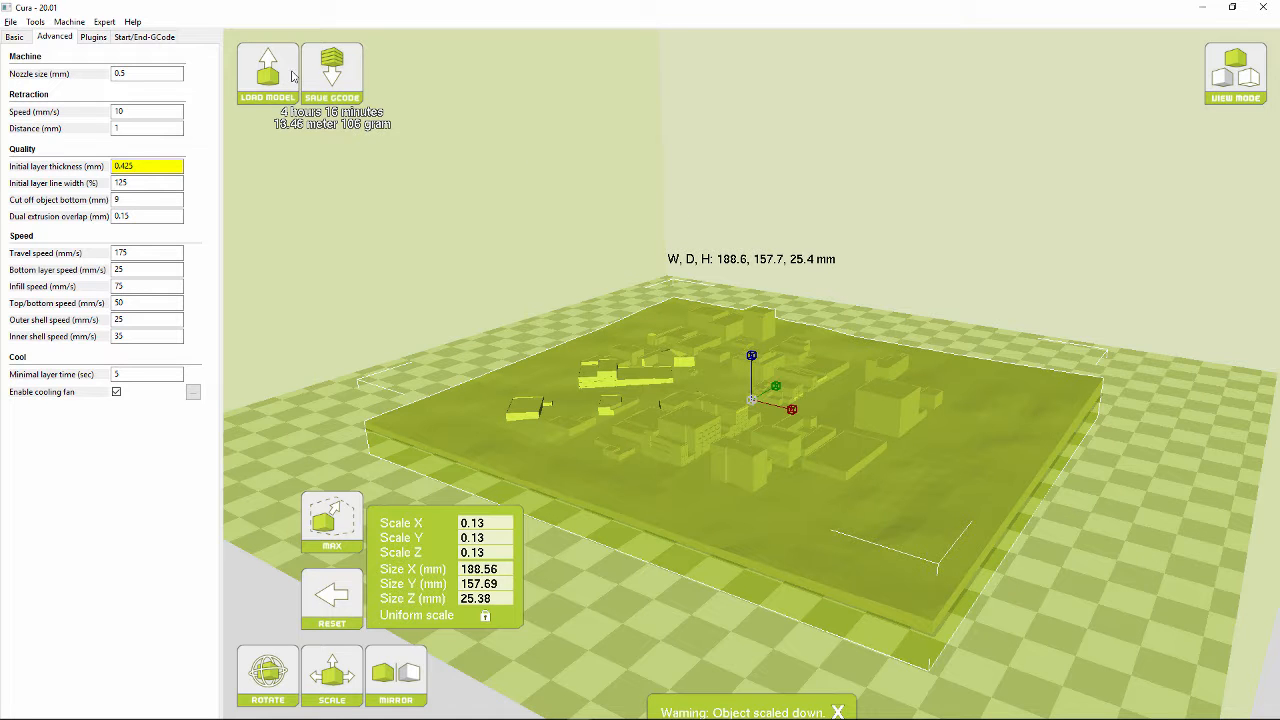
Step: Set the fill density to 5% in the basic print settings and inspect the model on the print bed
click(14, 36)
double_click(143, 163)
text(5)
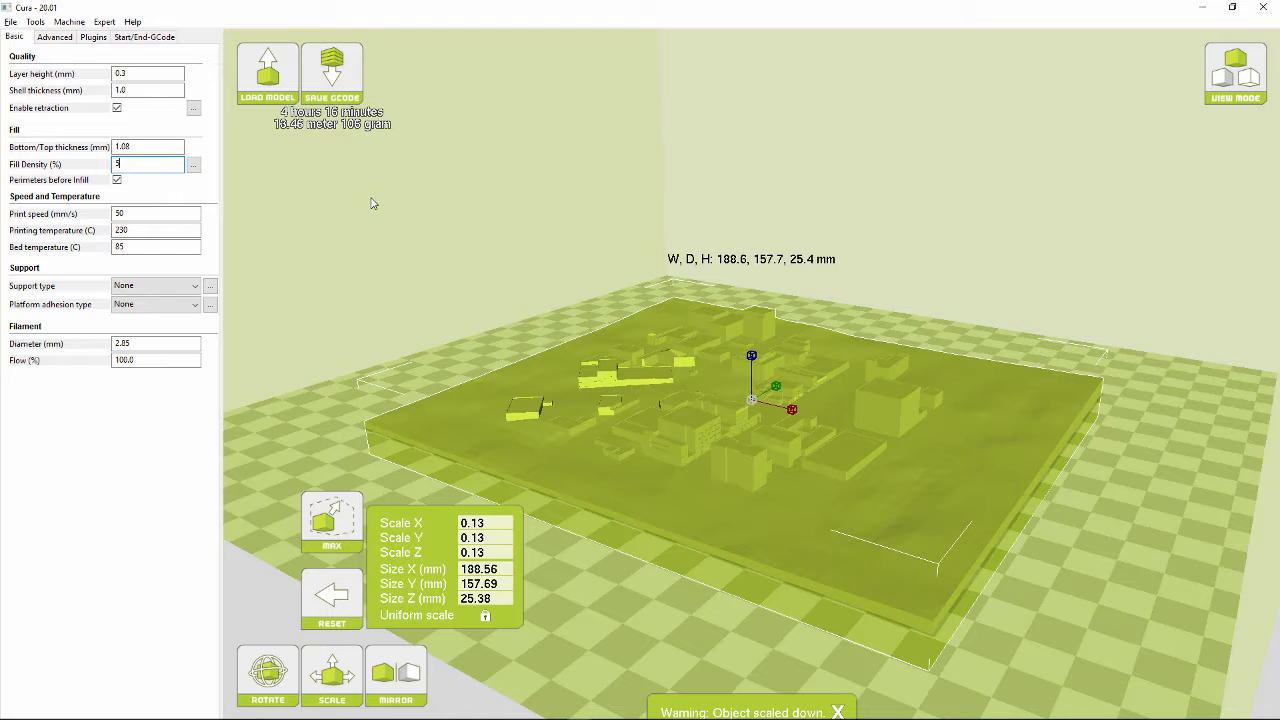
right_drag(379, 201, 382, 202)
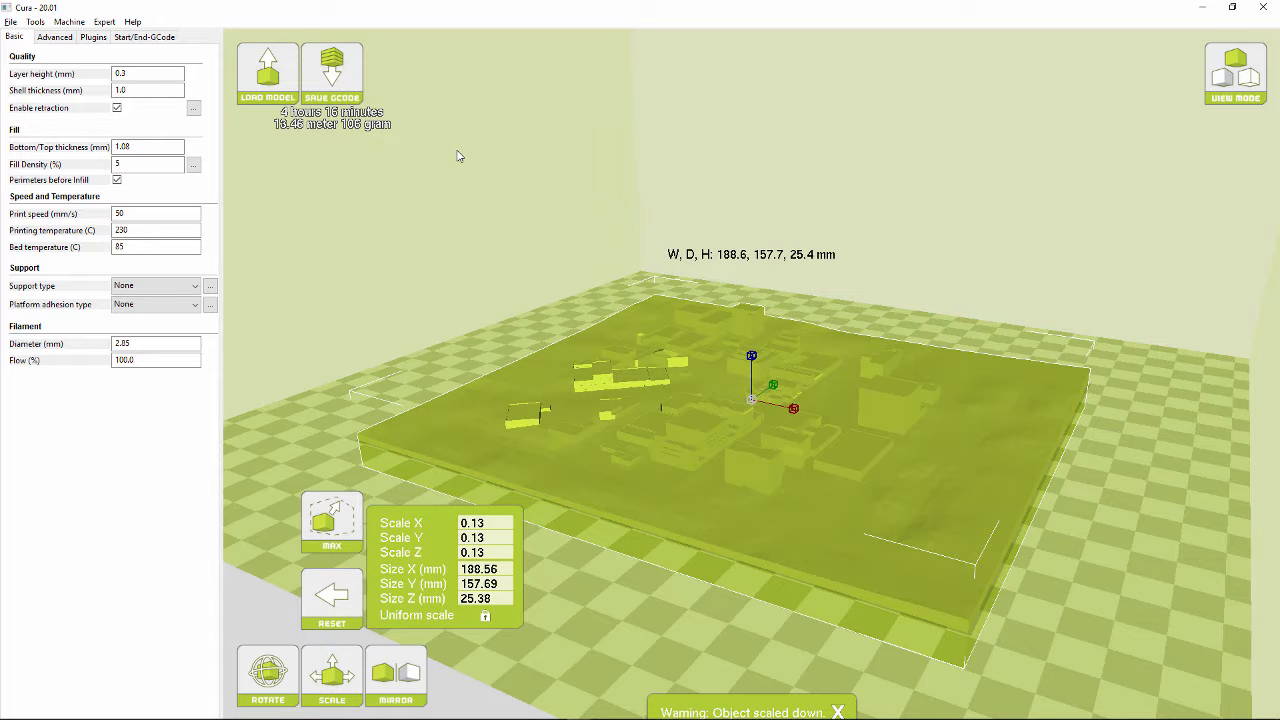
right_drag(527, 167, 530, 183)
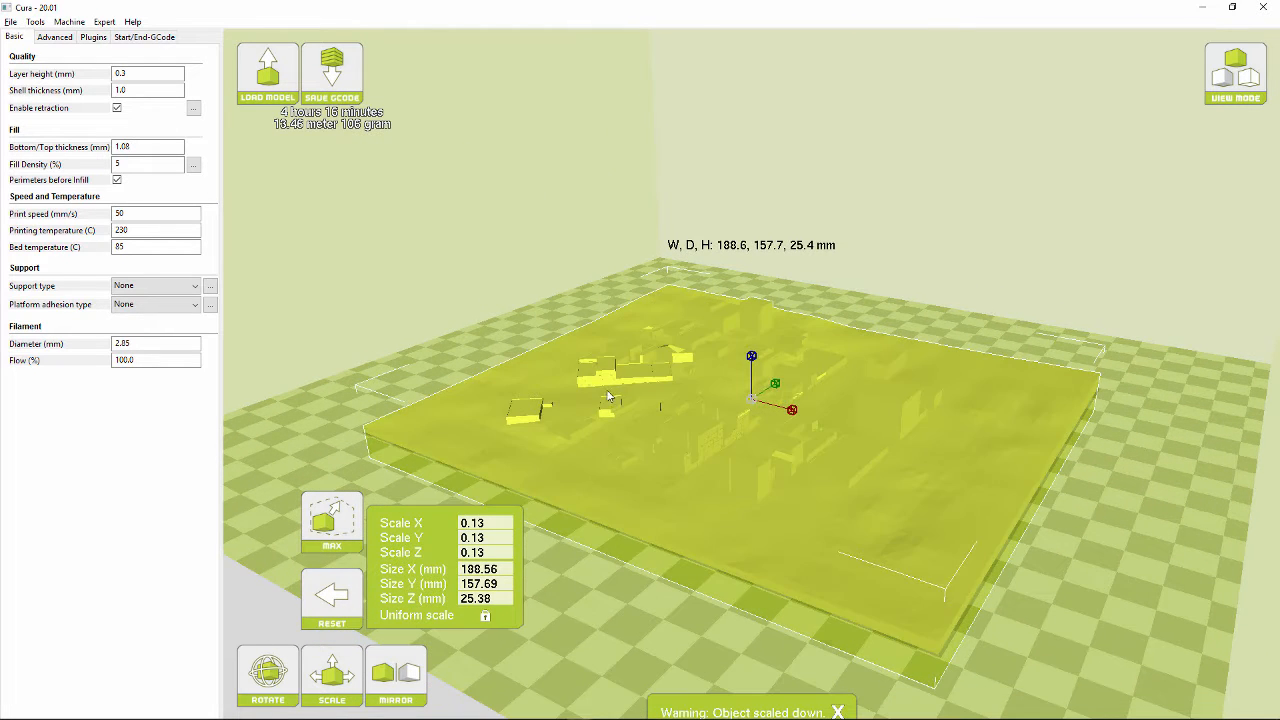
scroll(607, 403, up, 3)
scroll(624, 399, up, 2)
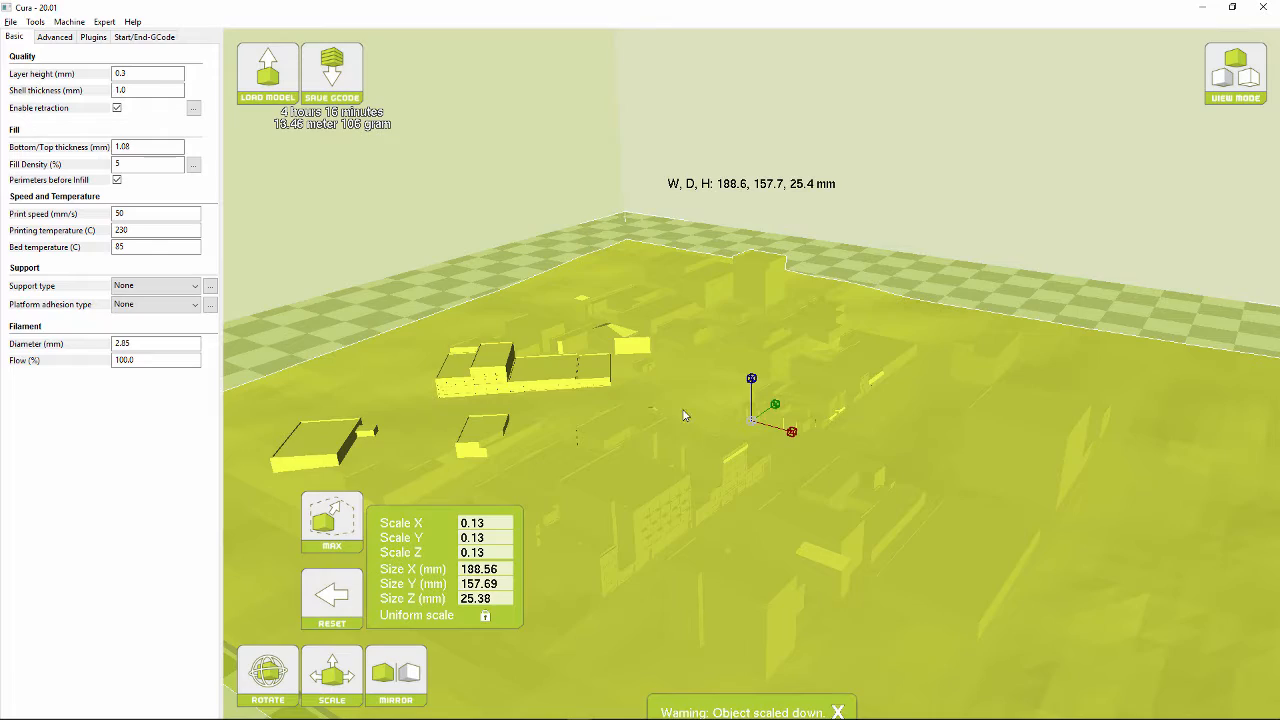
Step: Examine the scaled site model's buildings and base on the print bed from several angles and distances
scroll(709, 441, down, 3)
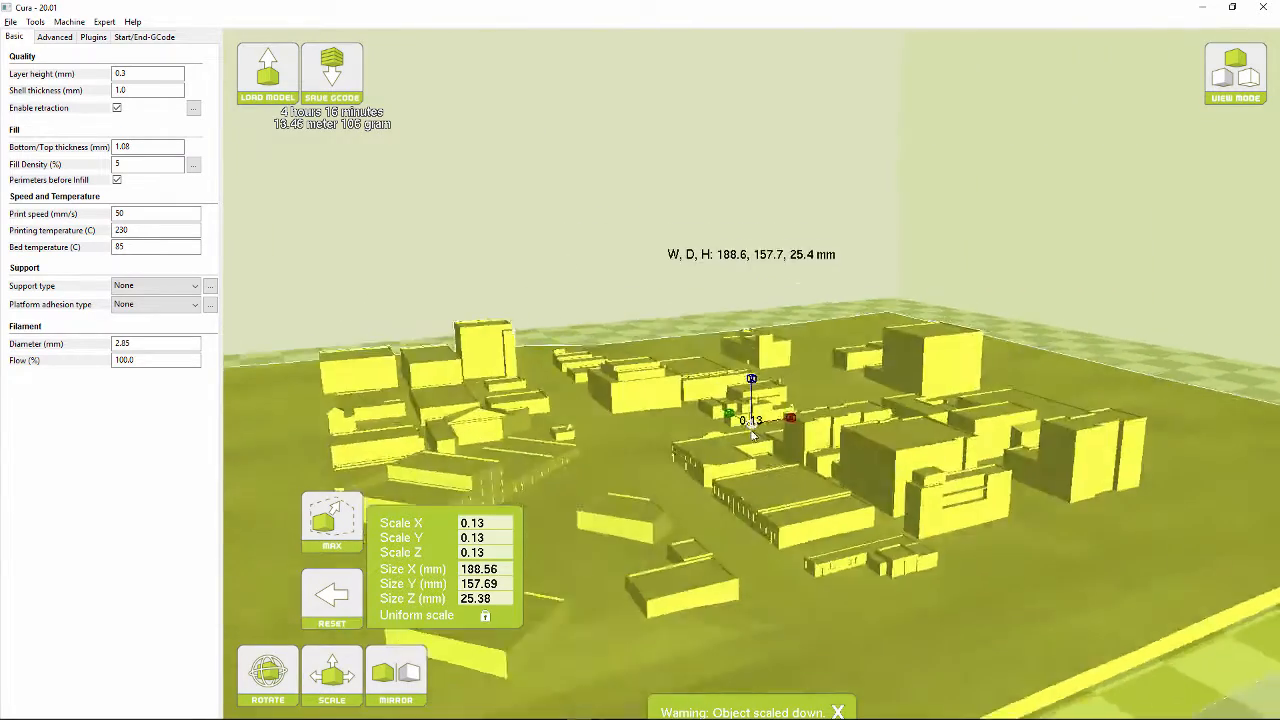
right_drag(760, 437, 800, 488)
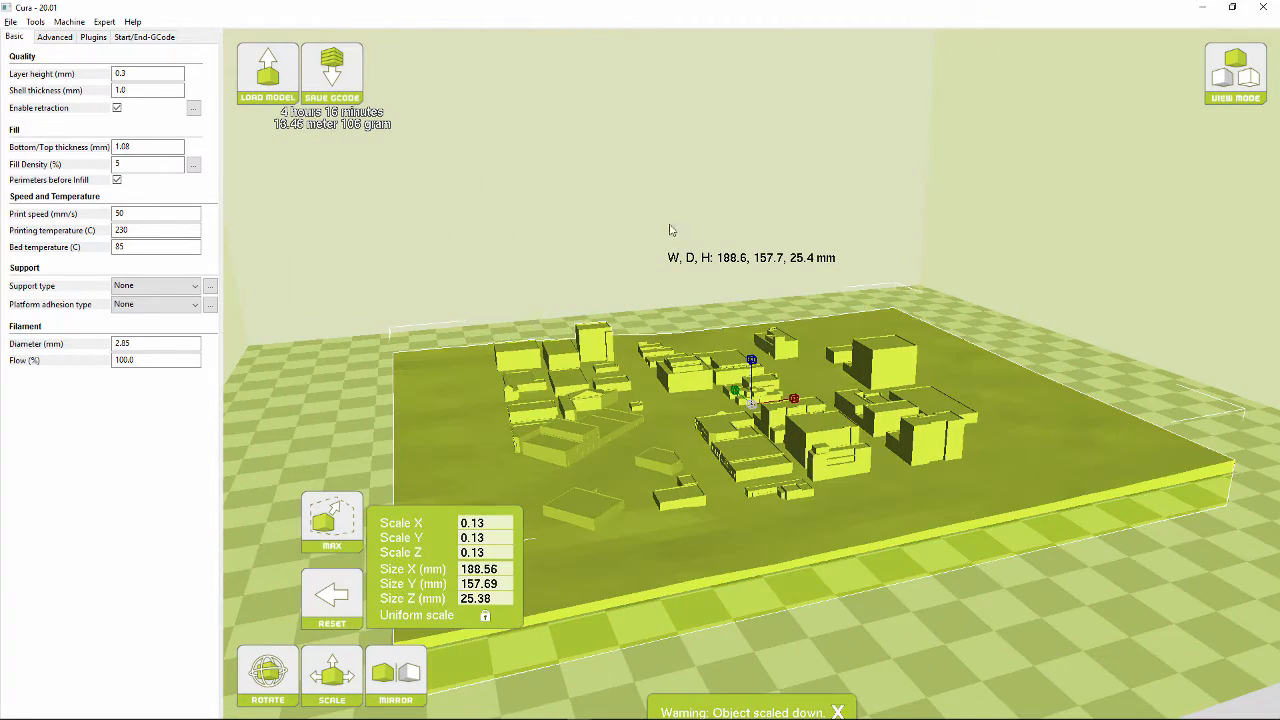
click(593, 208)
right_drag(600, 206, 566, 208)
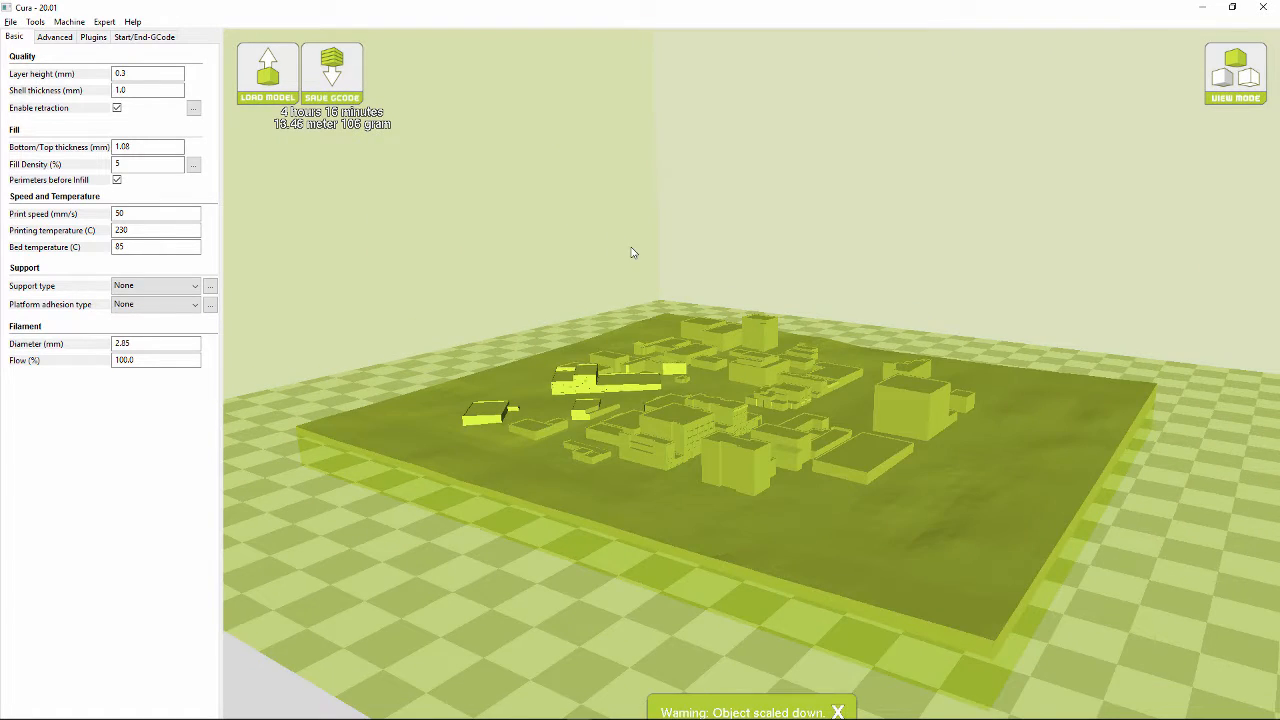
scroll(631, 252, down, 2)
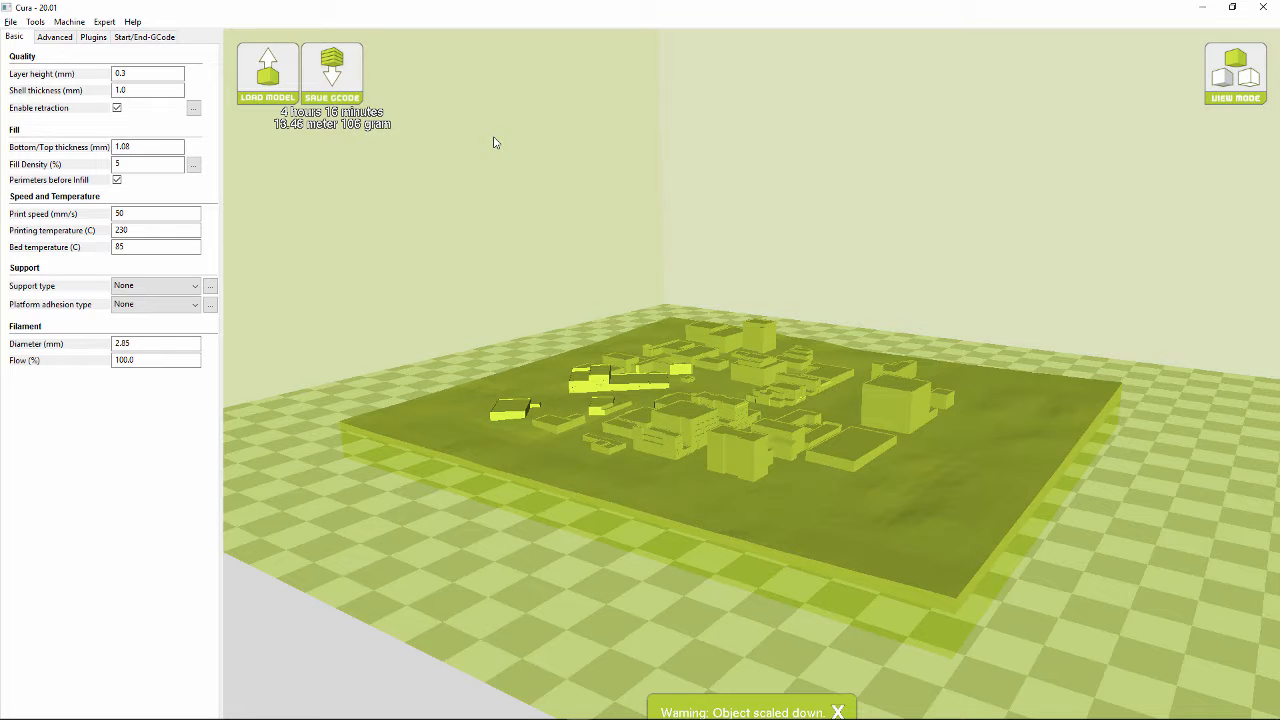
scroll(494, 144, up, 2)
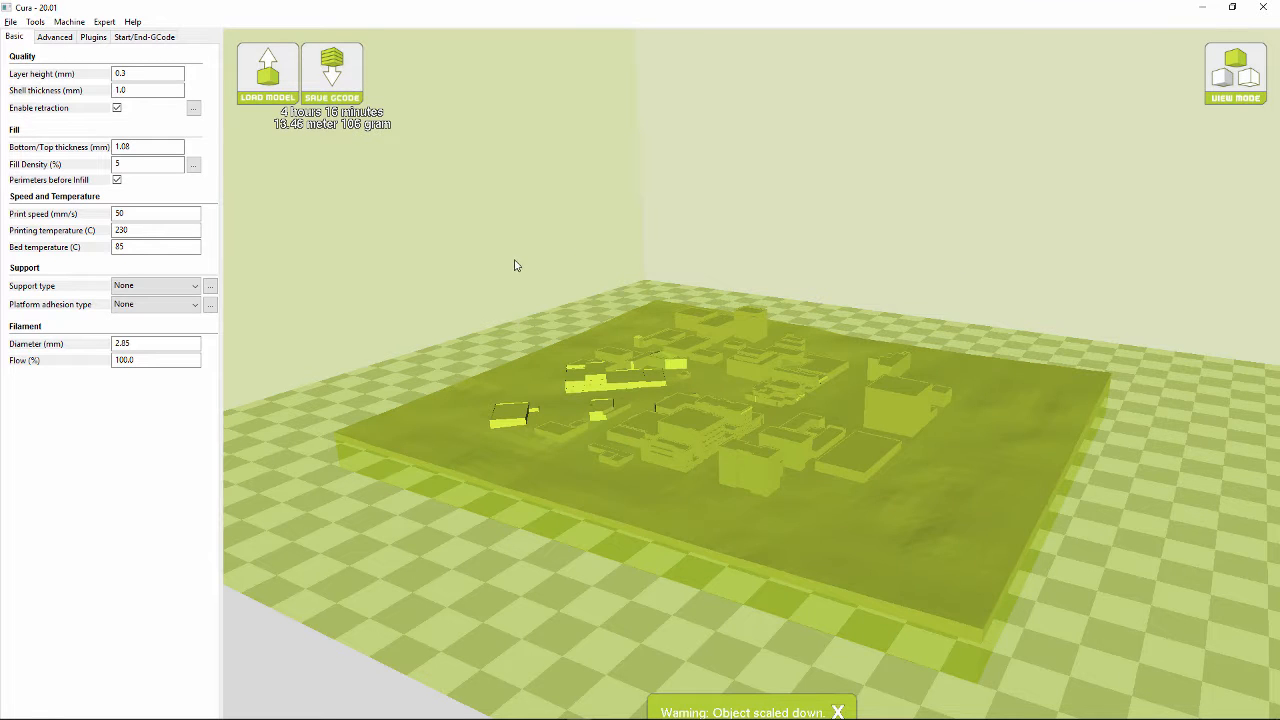
Step: Switch to the Cura session that has an empty print bed
key(alt+Tab)
key(alt+Tab)
key(alt+Tab)
key(alt+Tab)
key(alt+Tab)
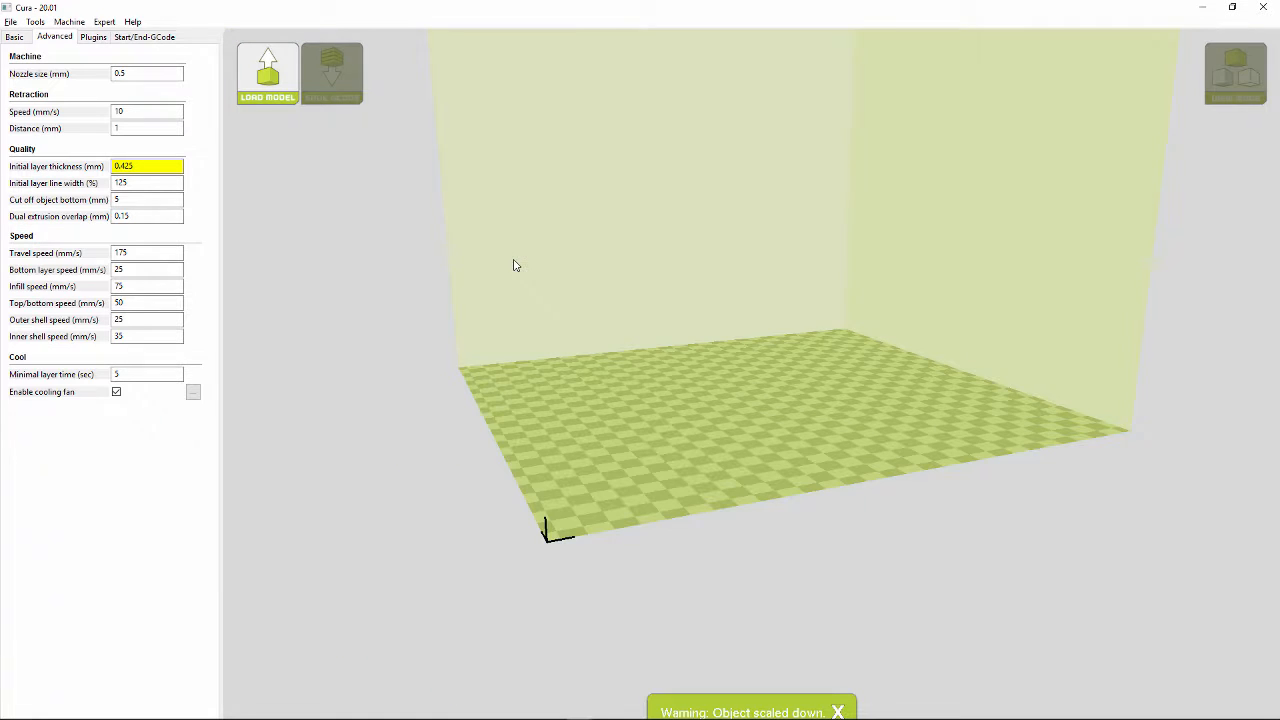
mouse_move(620, 280)
right_down()
mouse_move(586, 286)
mouse_move(634, 295)
right_up()
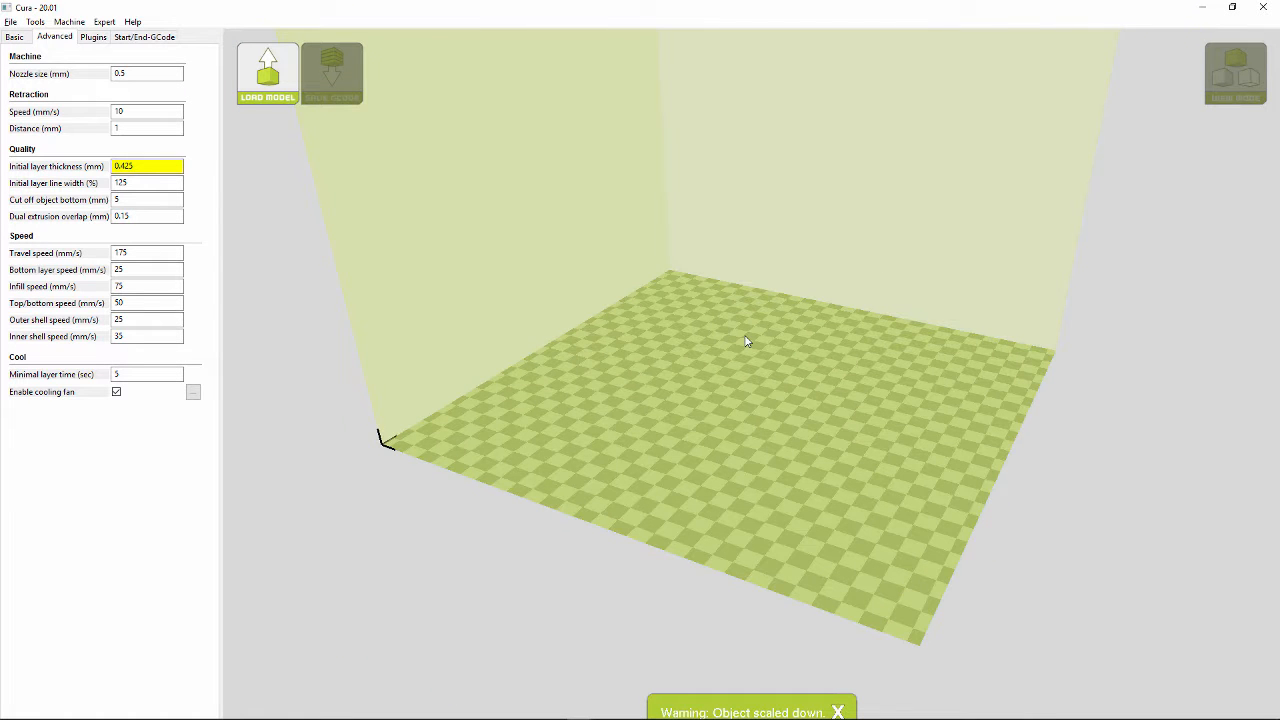
Step: Switch to FormIt, open the Block Four group for editing and select the 1830 Main building inside it
key(alt+Tab)
key(alt+Tab)
key(alt+Tab)
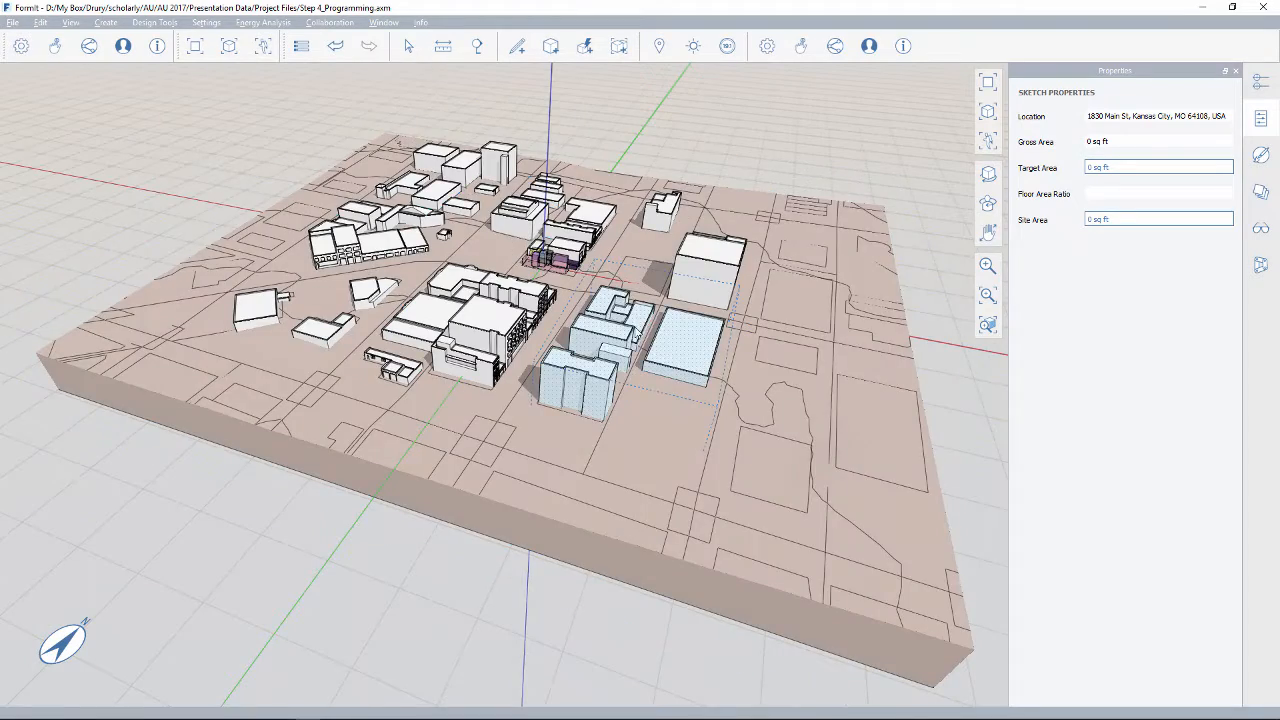
right_drag(643, 332, 560, 330)
scroll(602, 262, up, 8)
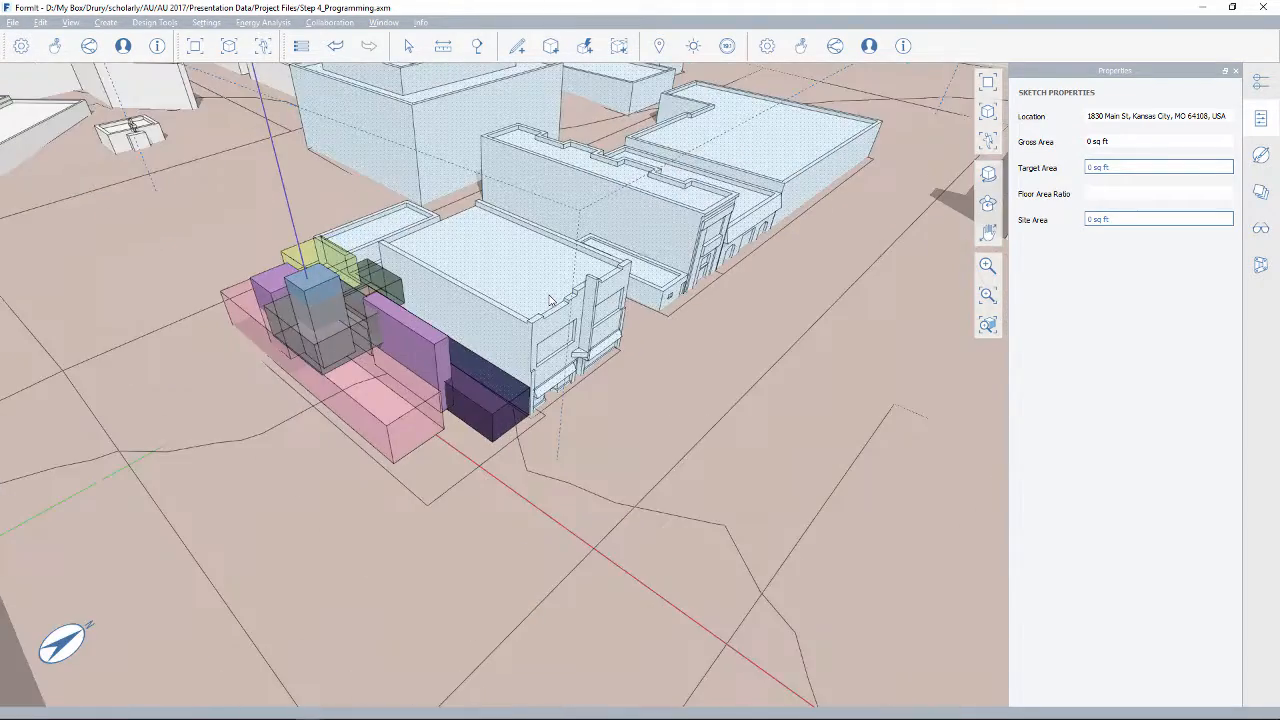
click(550, 302)
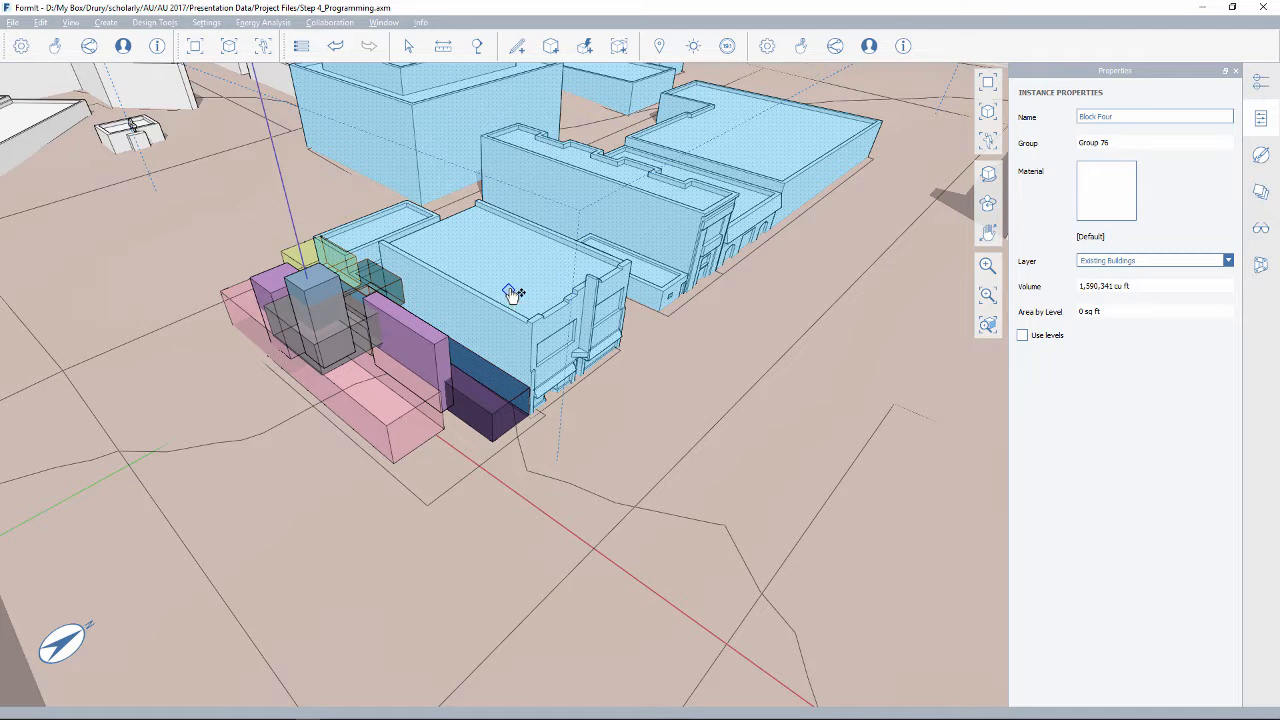
double_click(514, 294)
right_drag(594, 328, 546, 277)
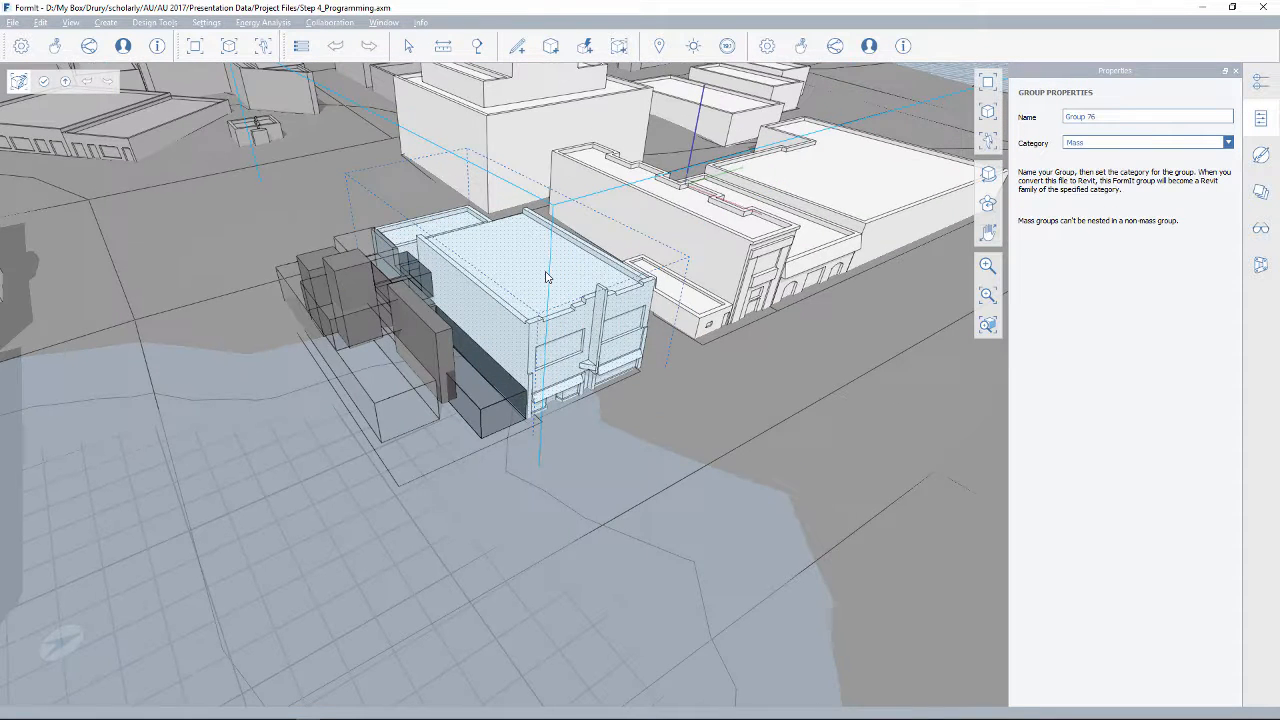
click(570, 294)
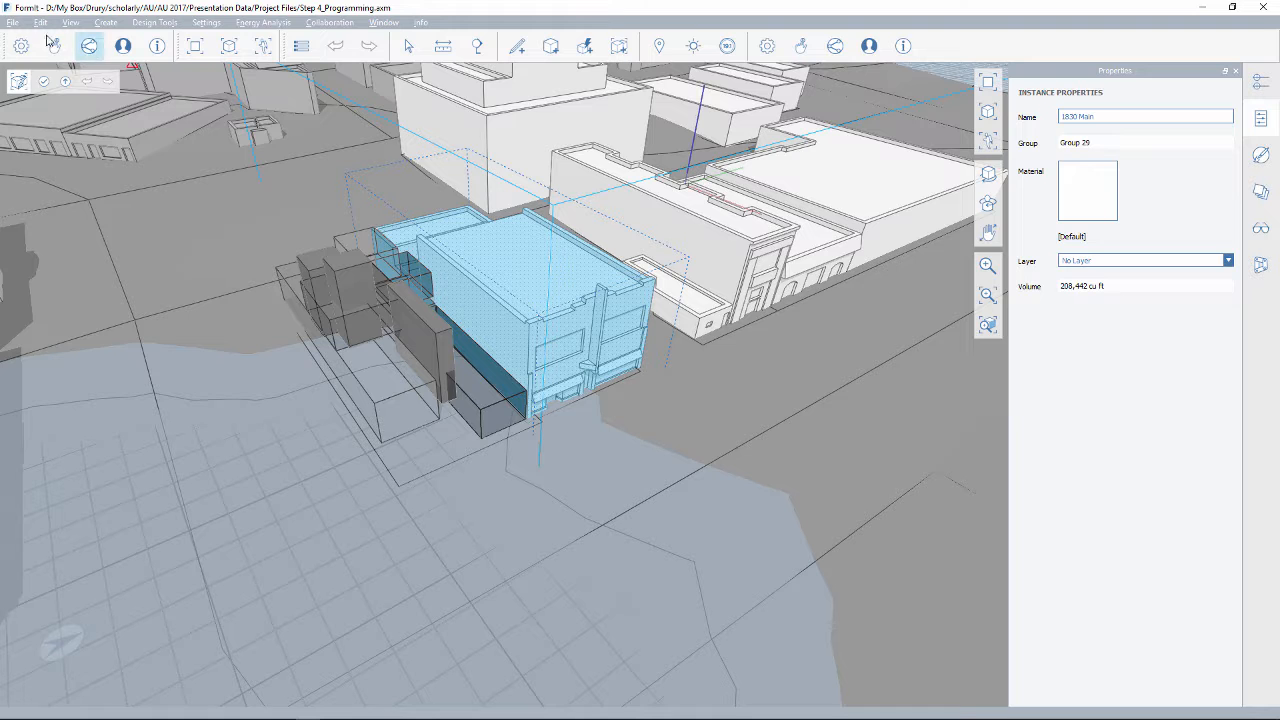
Step: Export only the selected building locally as STL, replacing the existing file Step 9_1830 Main Block
click(12, 22)
mouse_move(78, 160)
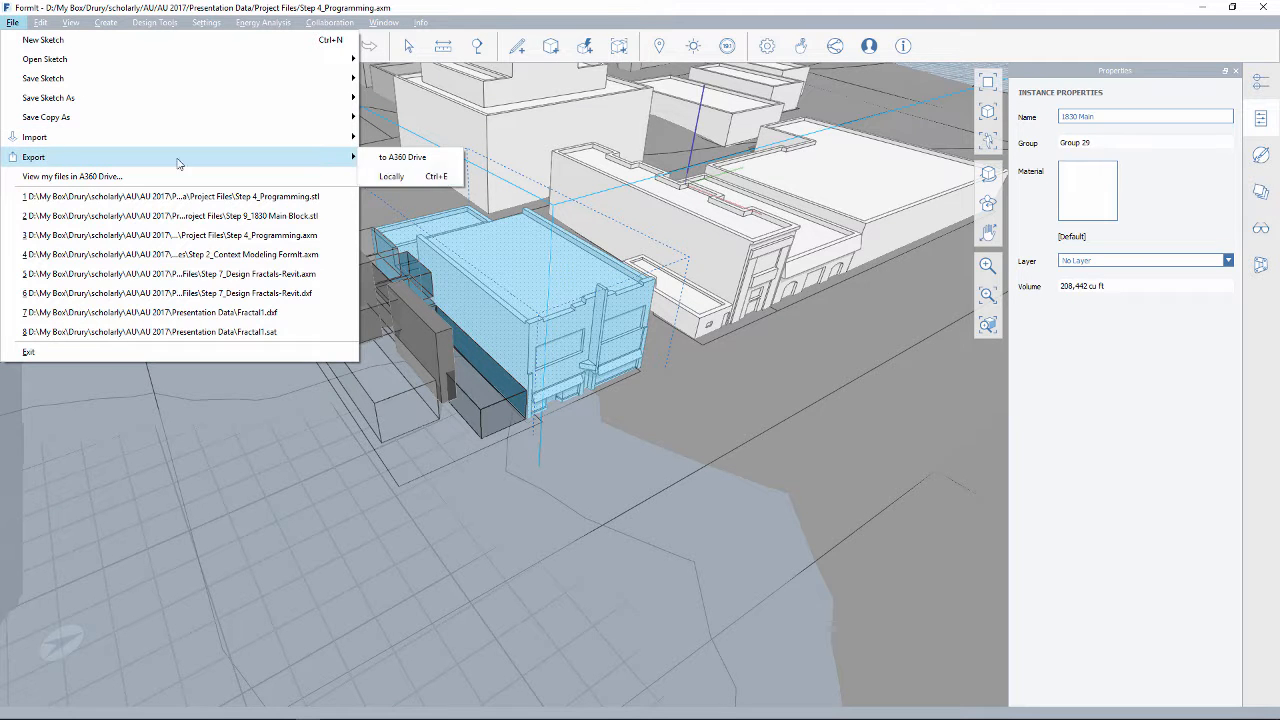
click(412, 177)
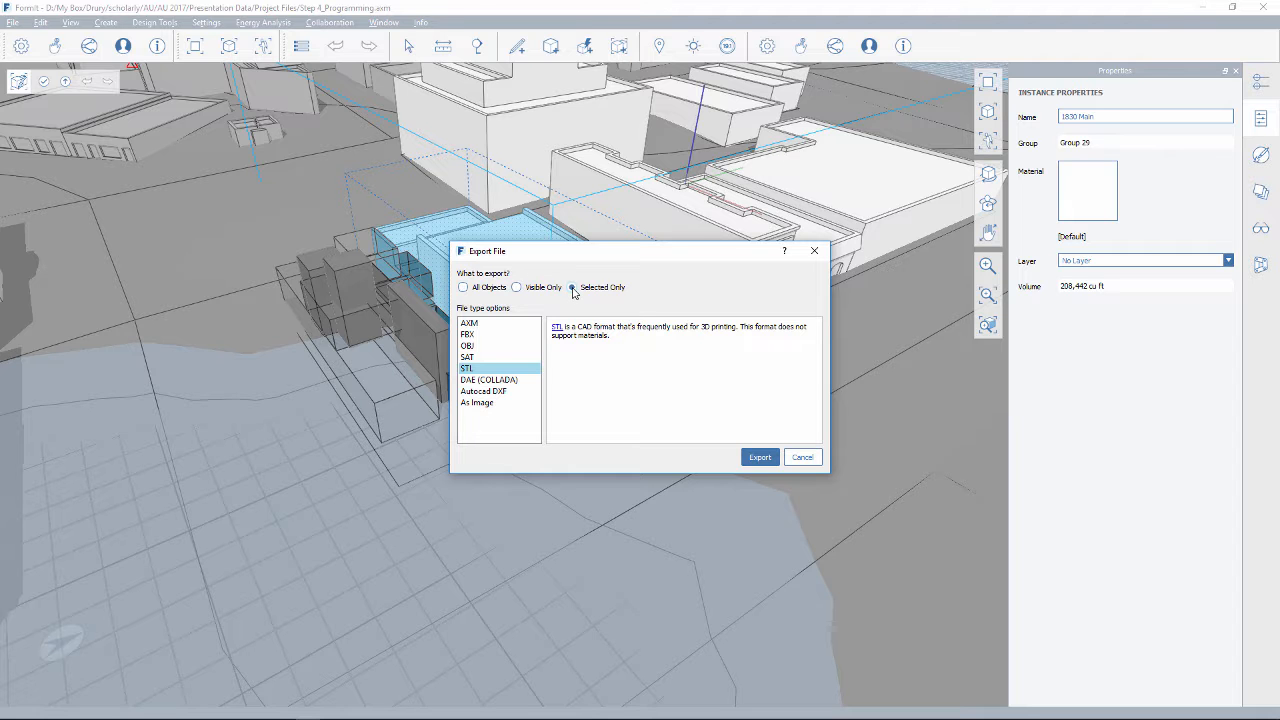
click(758, 457)
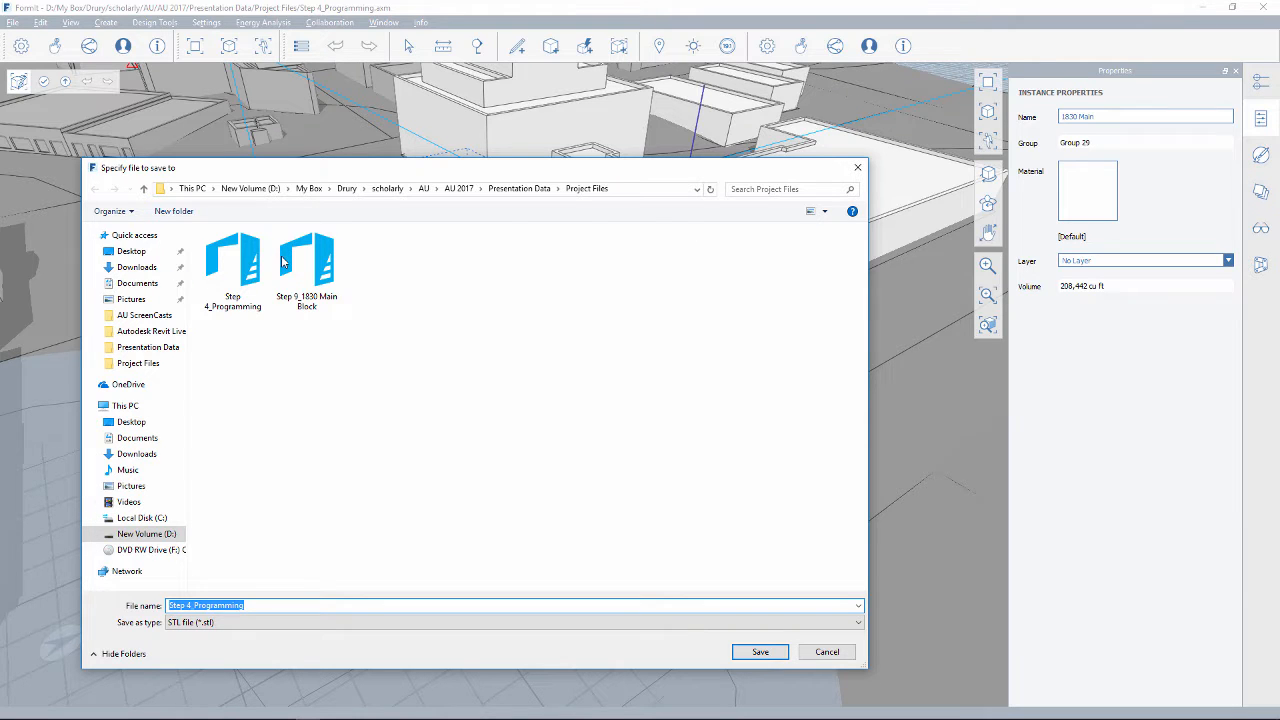
click(338, 302)
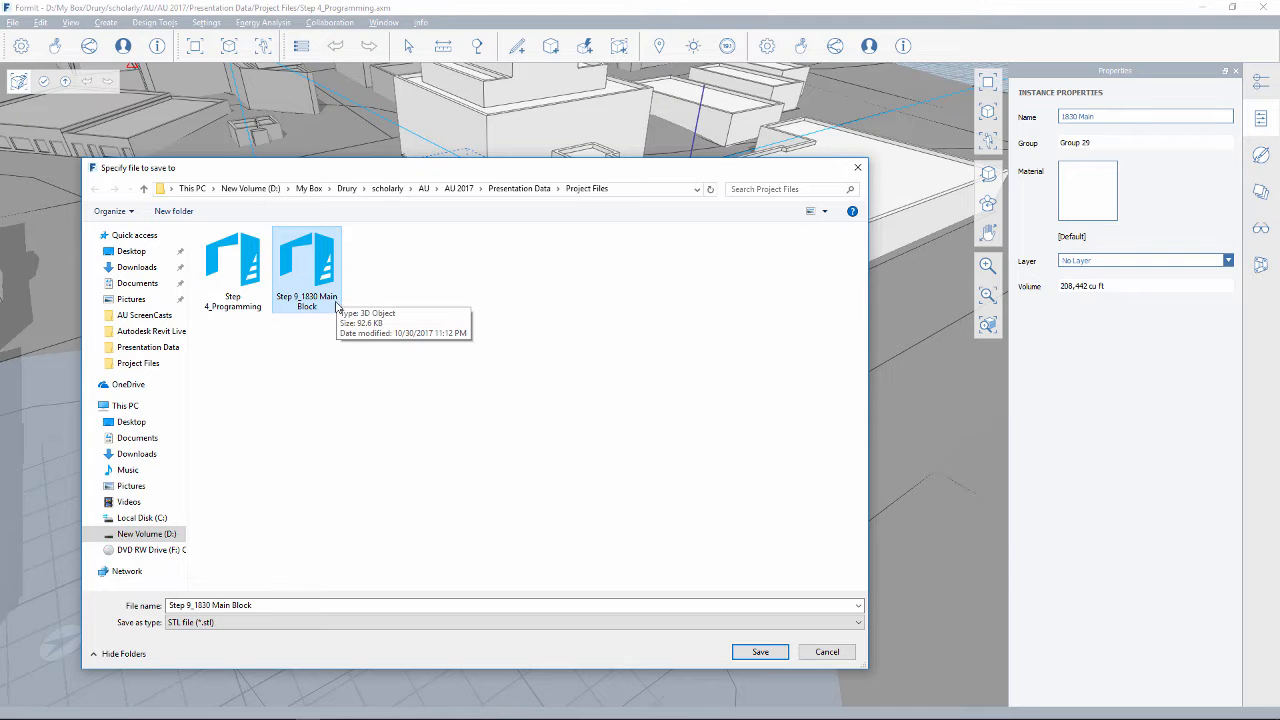
click(762, 652)
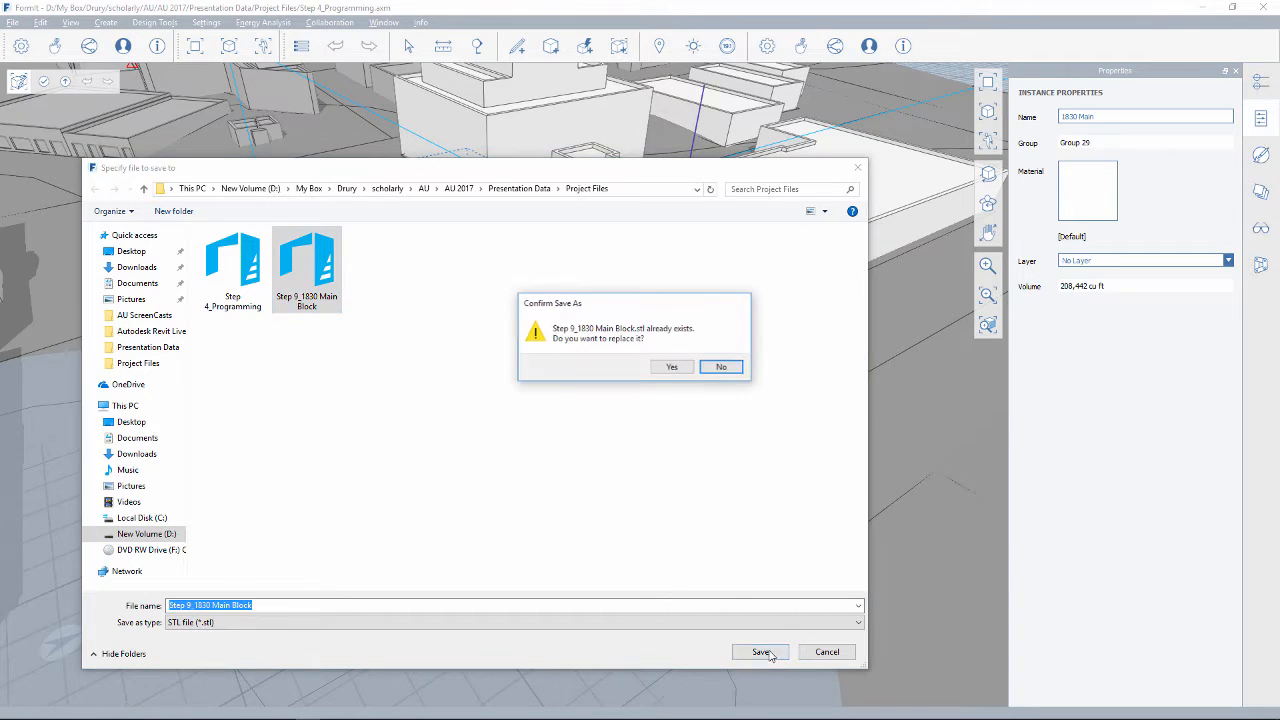
click(672, 368)
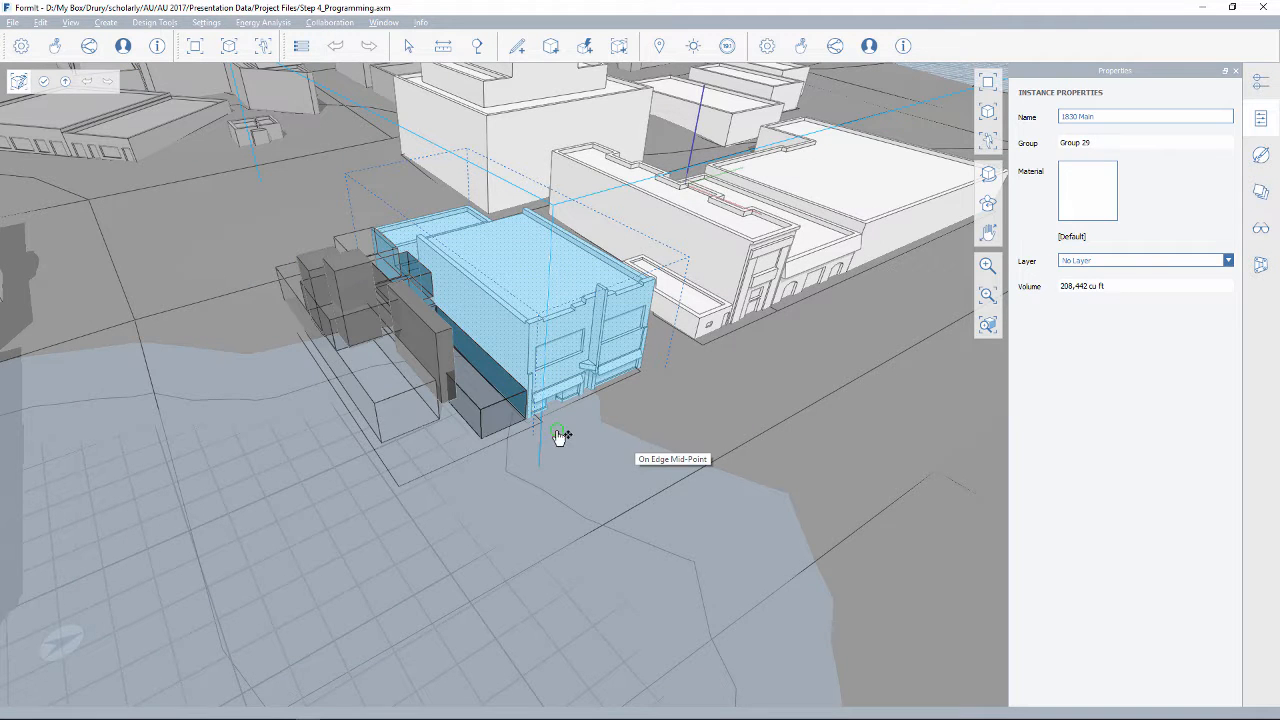
Step: Switch to Cura and load the Step 9_1830 Main Block model onto the empty print bed
key(alt+Tab)
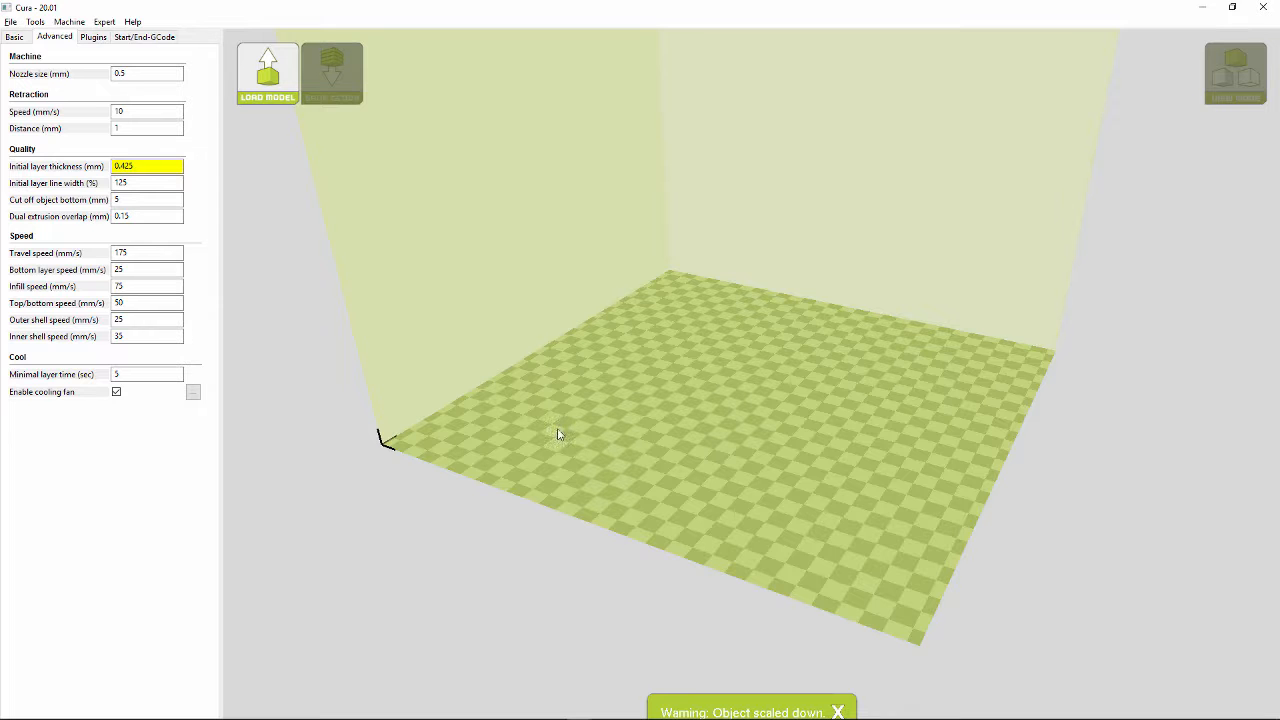
right_drag(689, 417, 776, 411)
scroll(728, 431, up, 2)
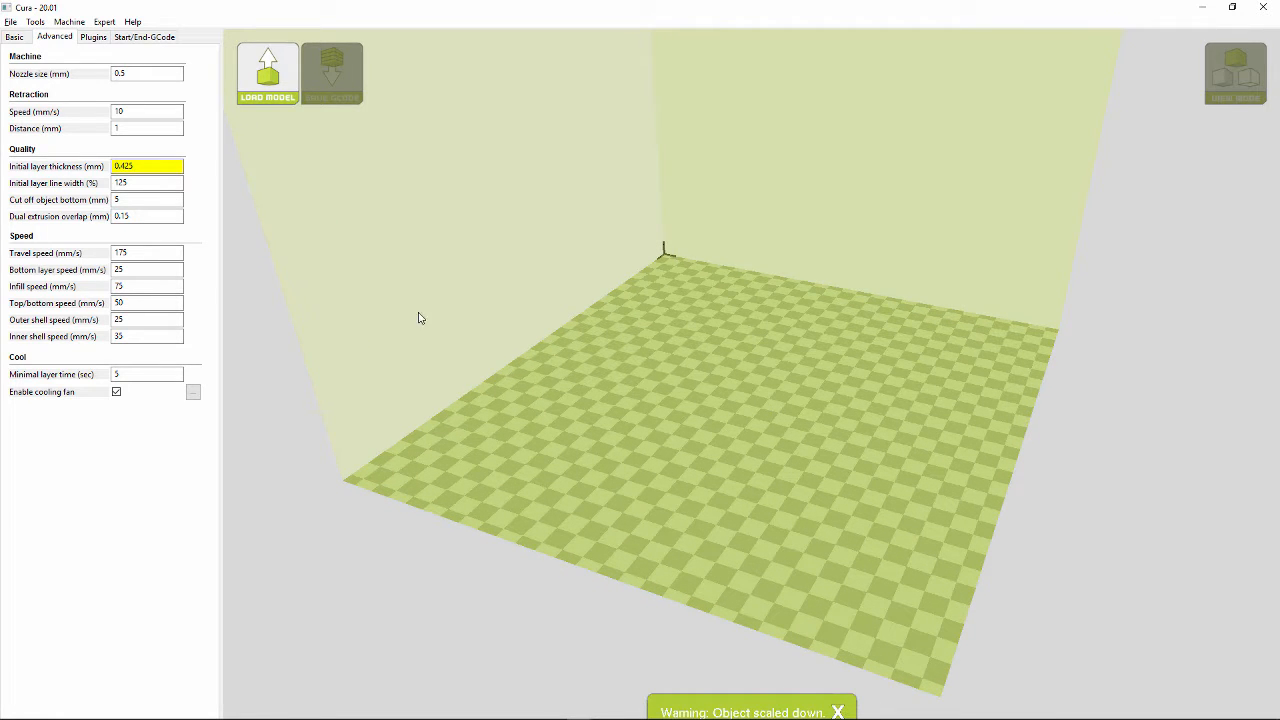
right_drag(370, 192, 505, 261)
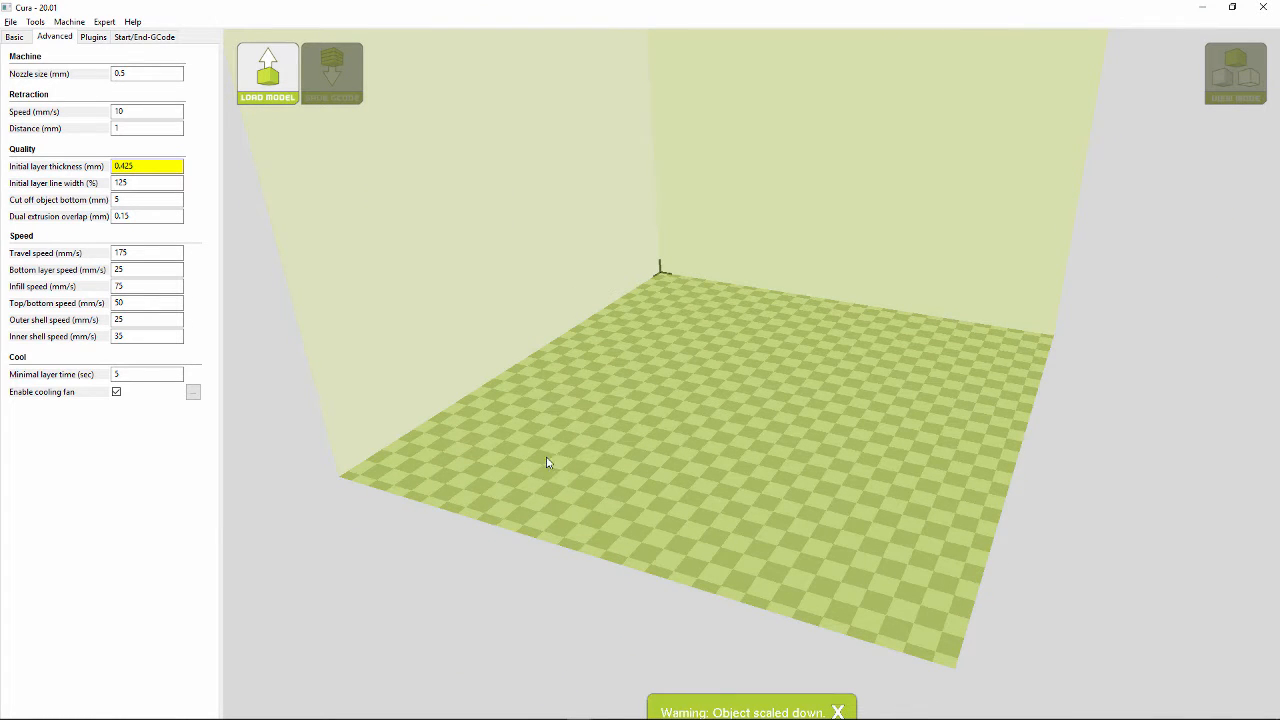
right_drag(563, 446, 603, 409)
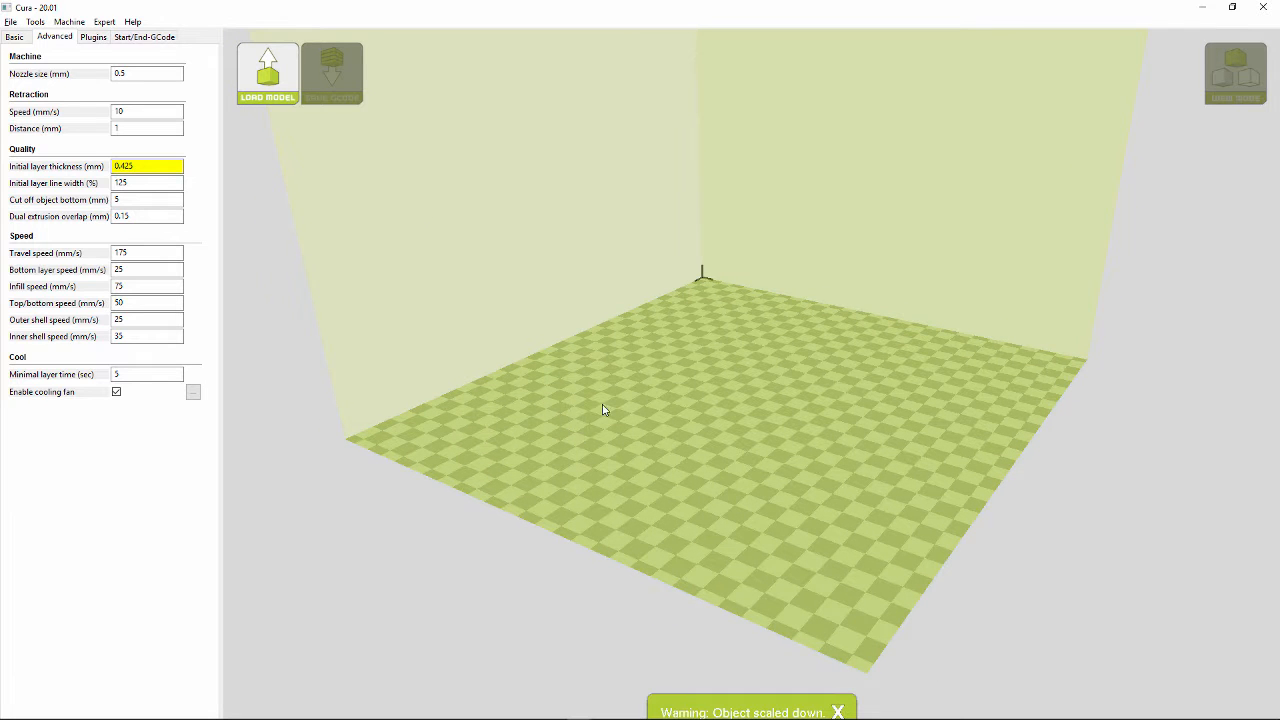
click(266, 78)
click(720, 400)
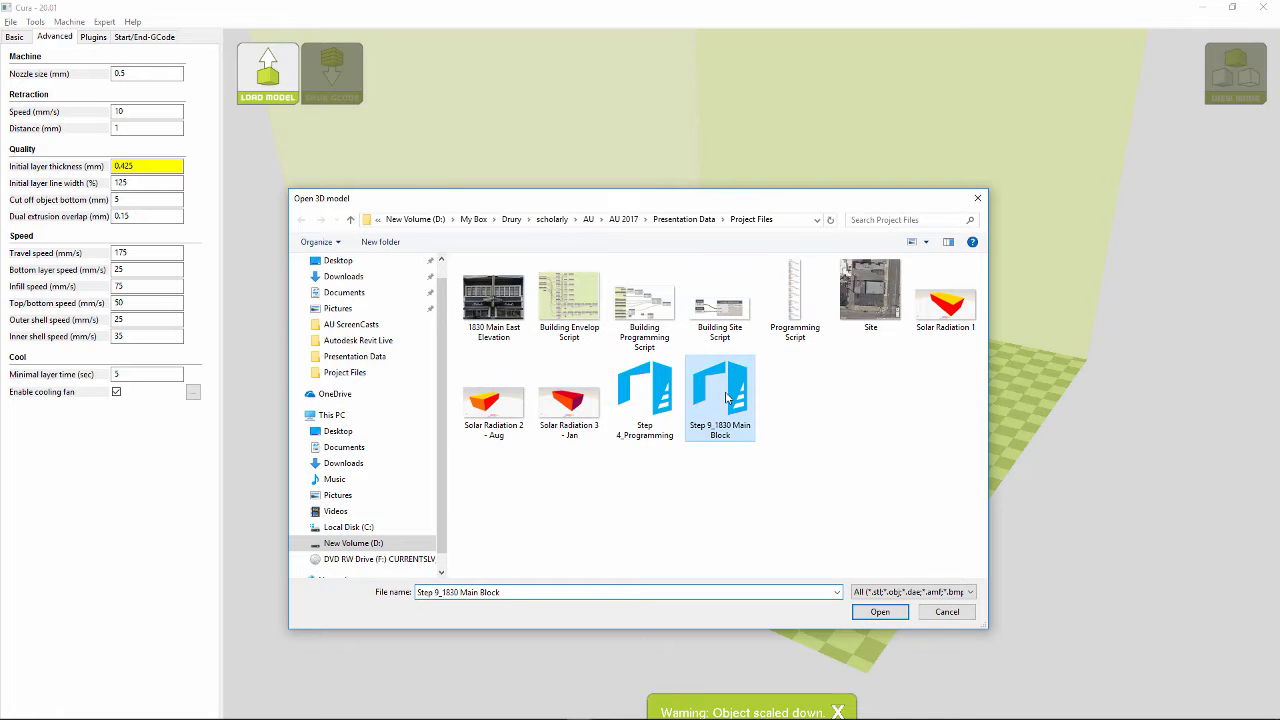
click(880, 612)
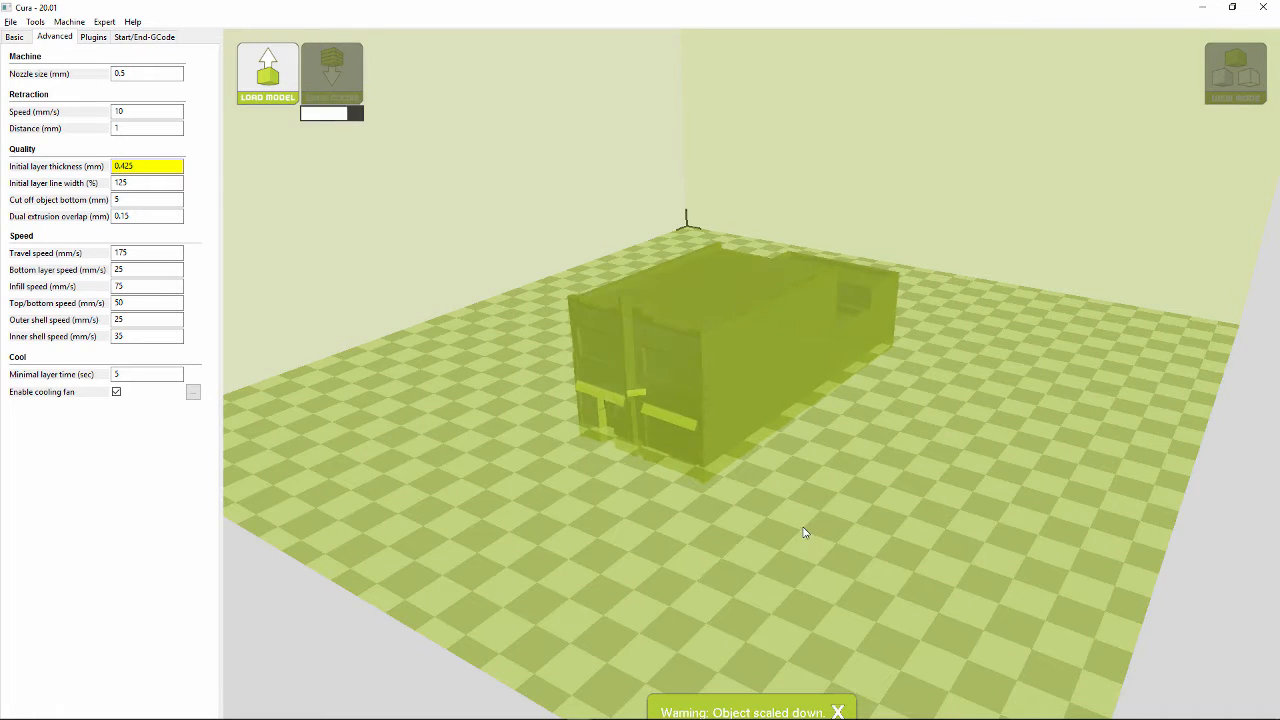
right_drag(809, 526, 850, 523)
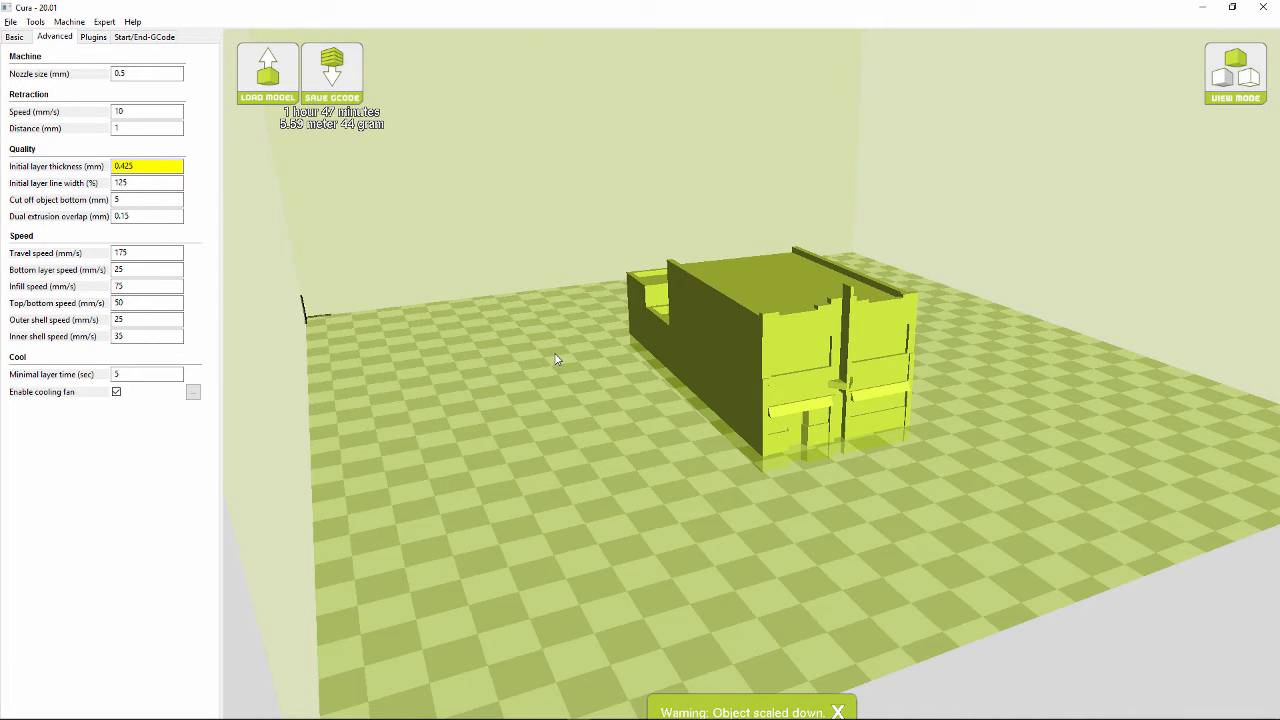
Step: Switch to the scale calculator in Excel, set the 1-inch scale input to 40 feet and check the feet-to-mm Makerbot scale factor
key(alt+Tab)
key(alt+Tab)
key(alt+Tab)
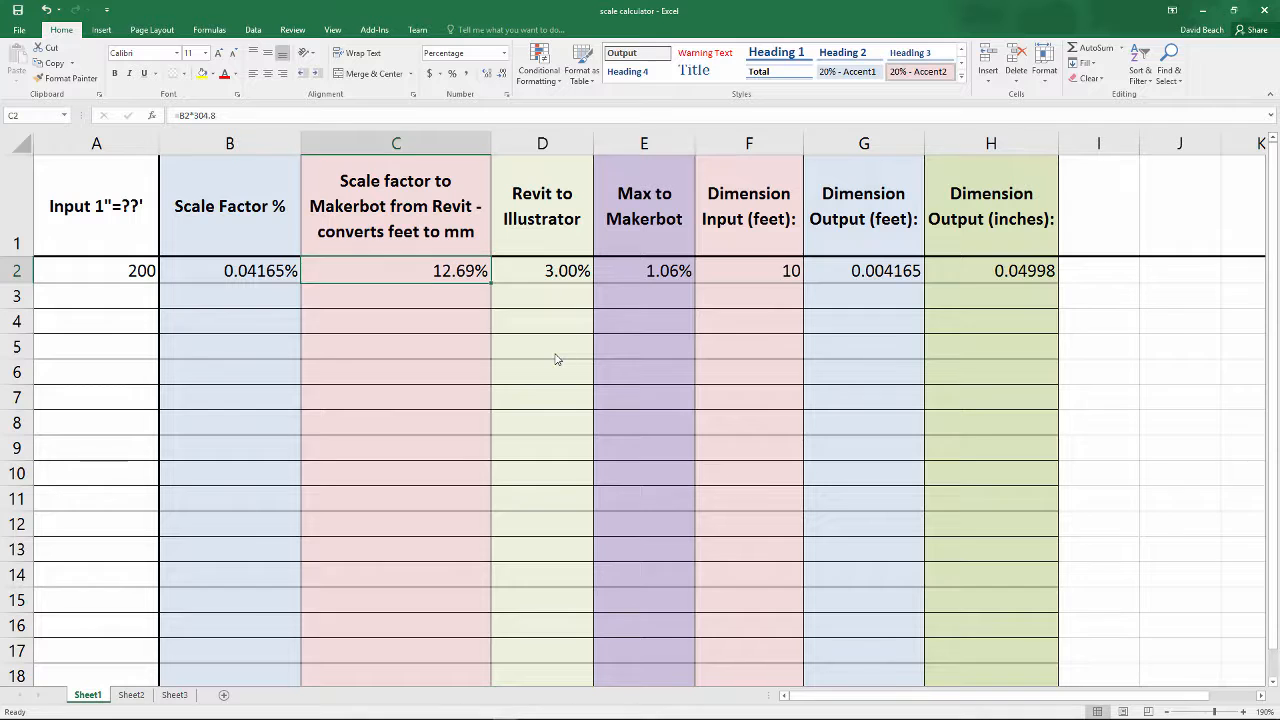
click(112, 276)
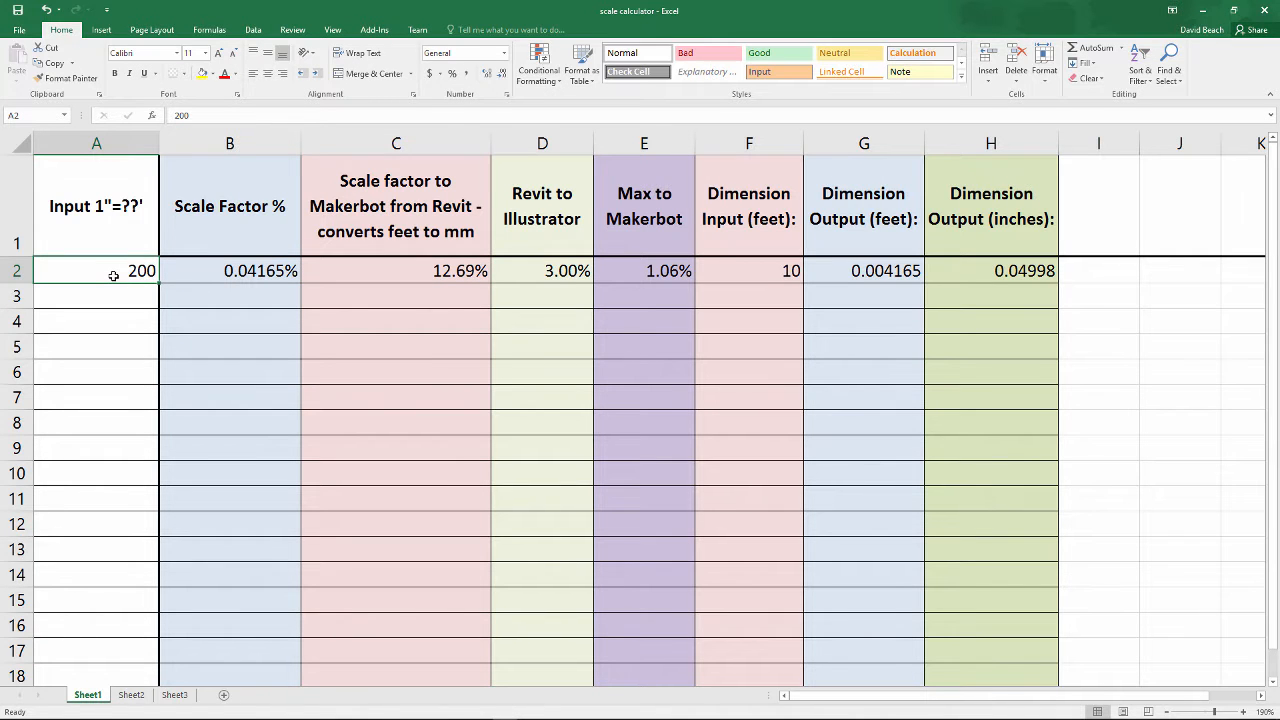
text(40)
click(332, 274)
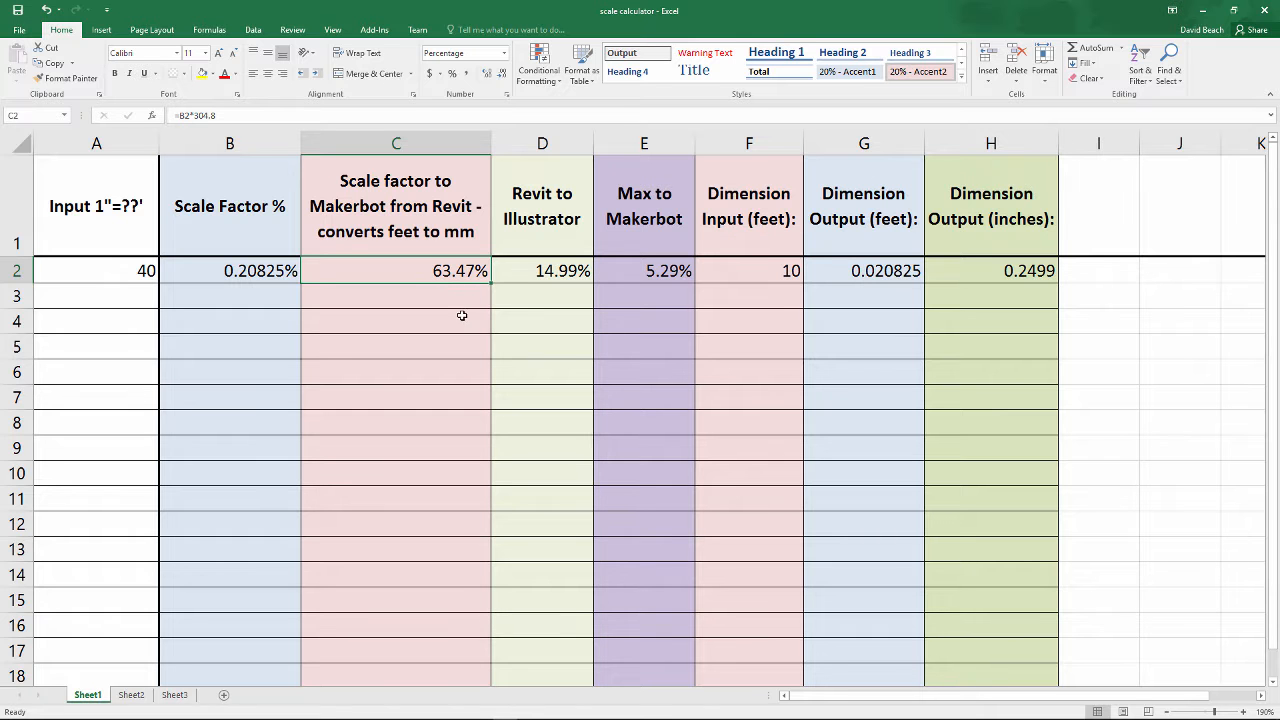
Step: Switch back to Cura, scale the building uniformly to .635 and inspect it on the print bed
key(alt+Tab)
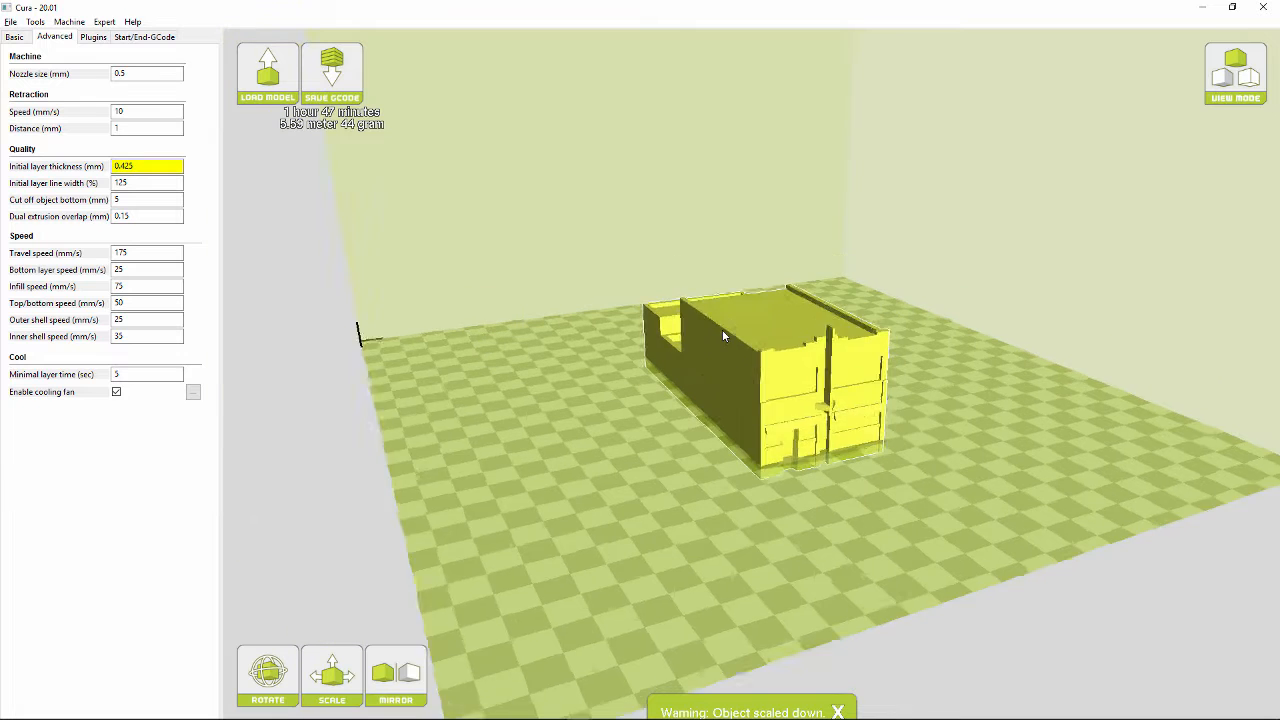
click(722, 336)
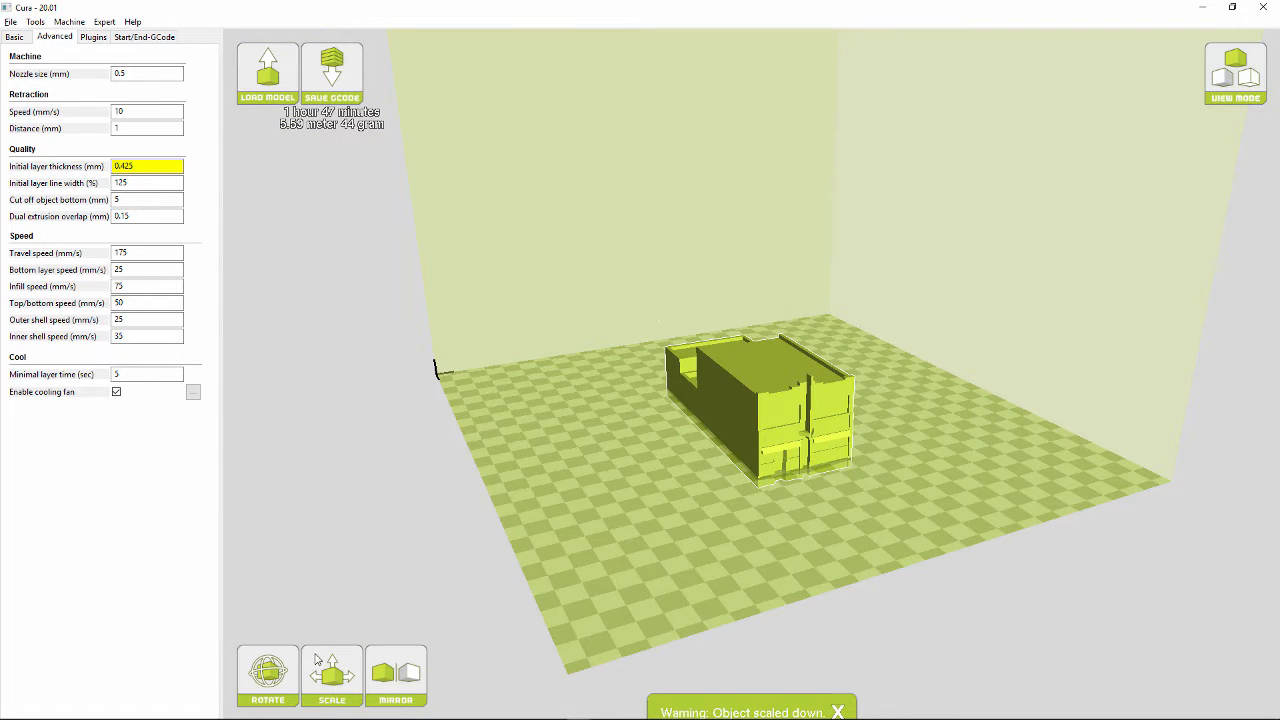
click(330, 665)
click(490, 526)
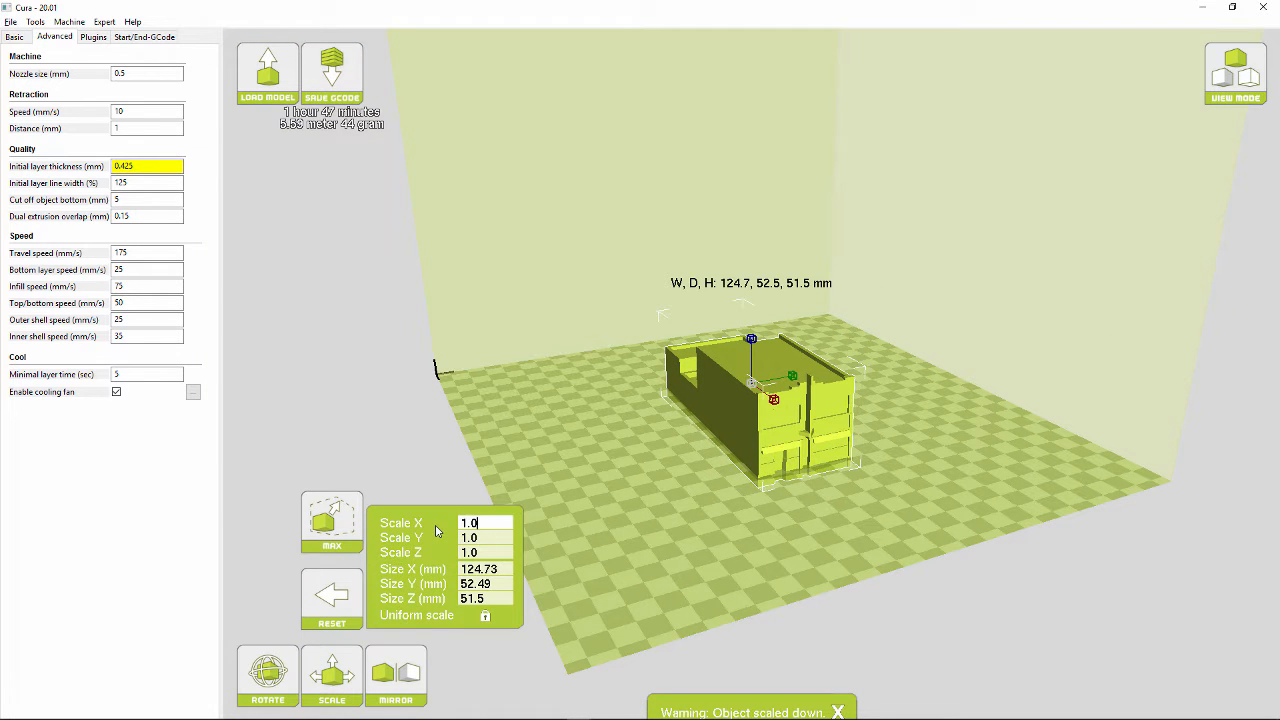
text(.635)
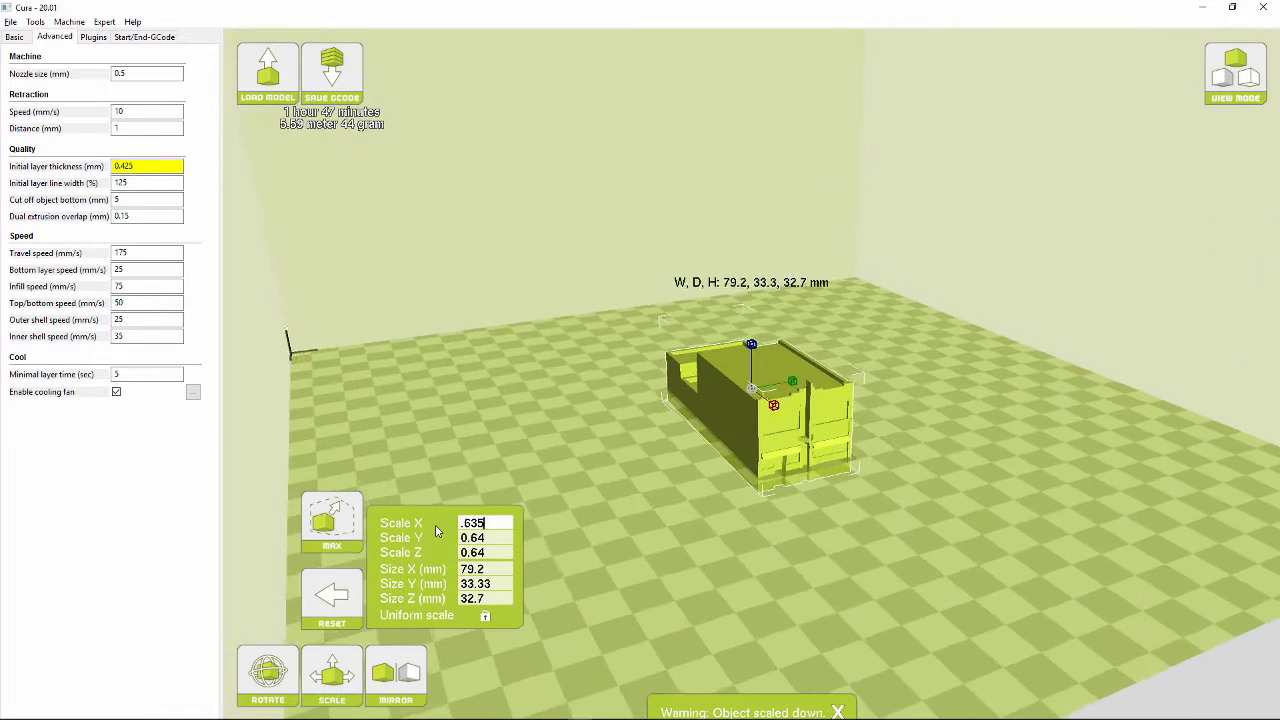
right_drag(660, 418, 629, 416)
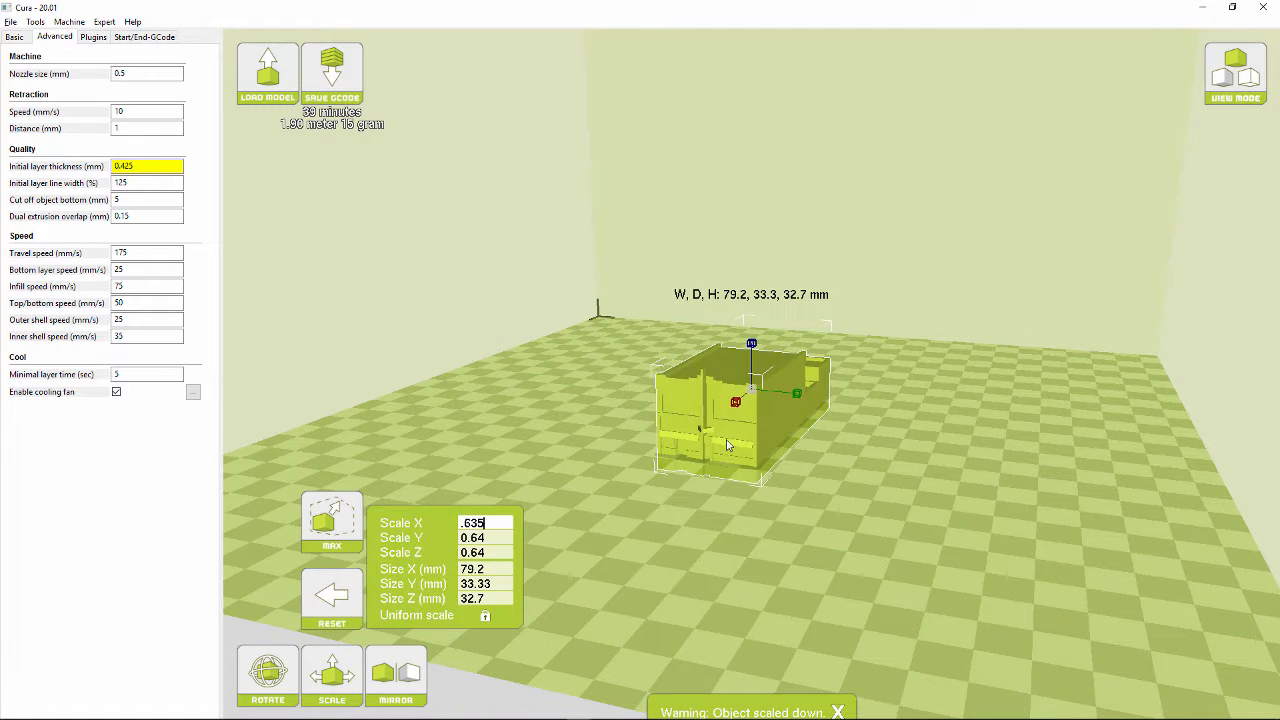
click(443, 284)
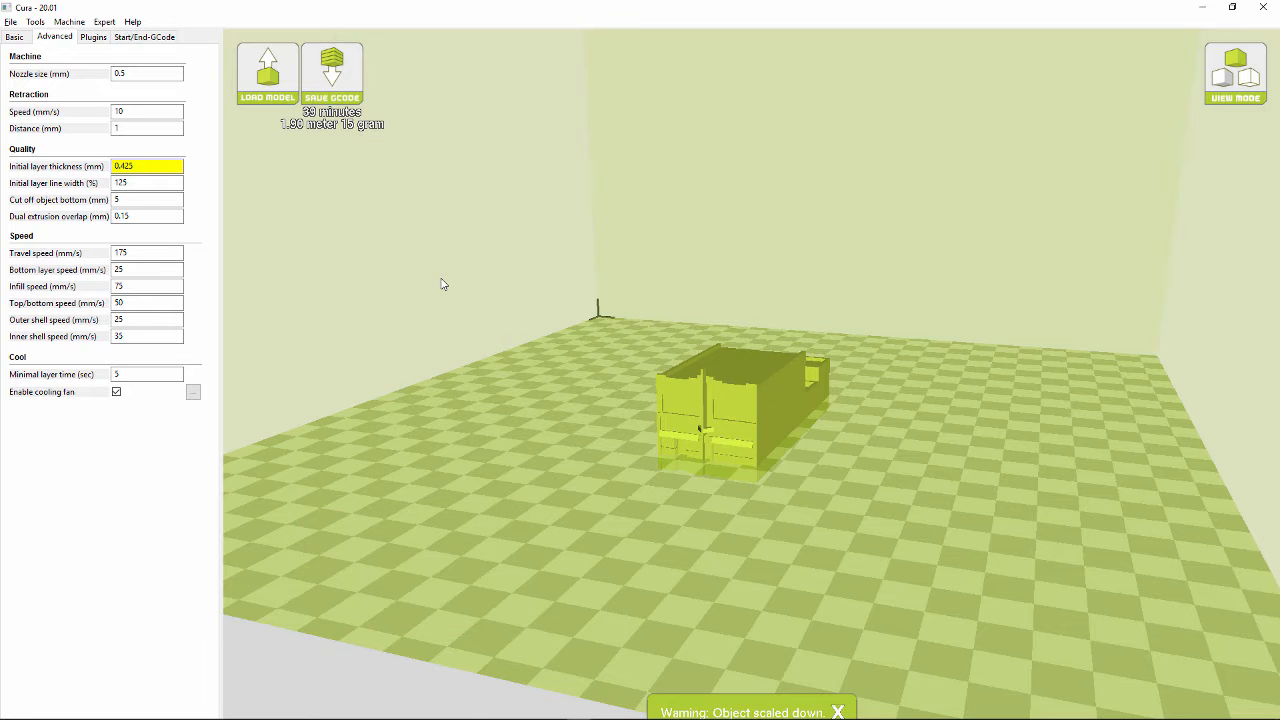
right_drag(556, 457, 588, 458)
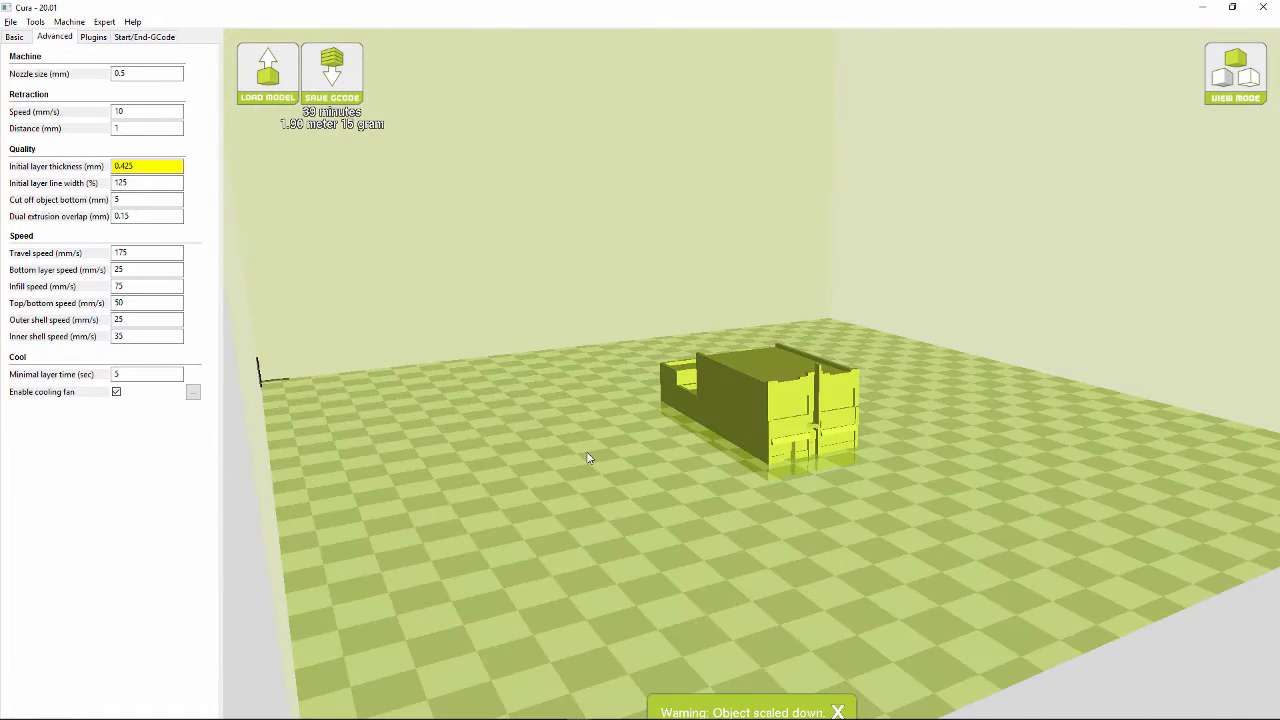
Step: Switch to FormIt and examine the base and front of the selected 1830 Main building up close
key(alt+Tab)
key(alt+Tab)
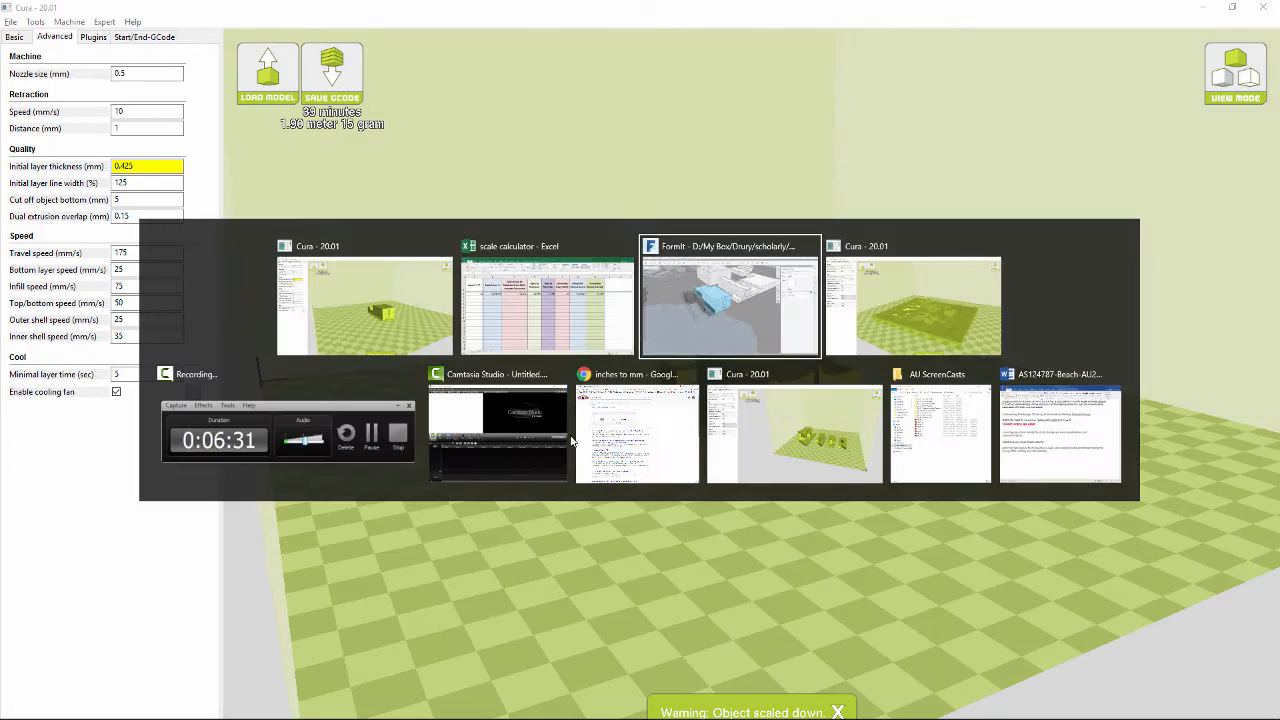
middle_drag(608, 444, 584, 400)
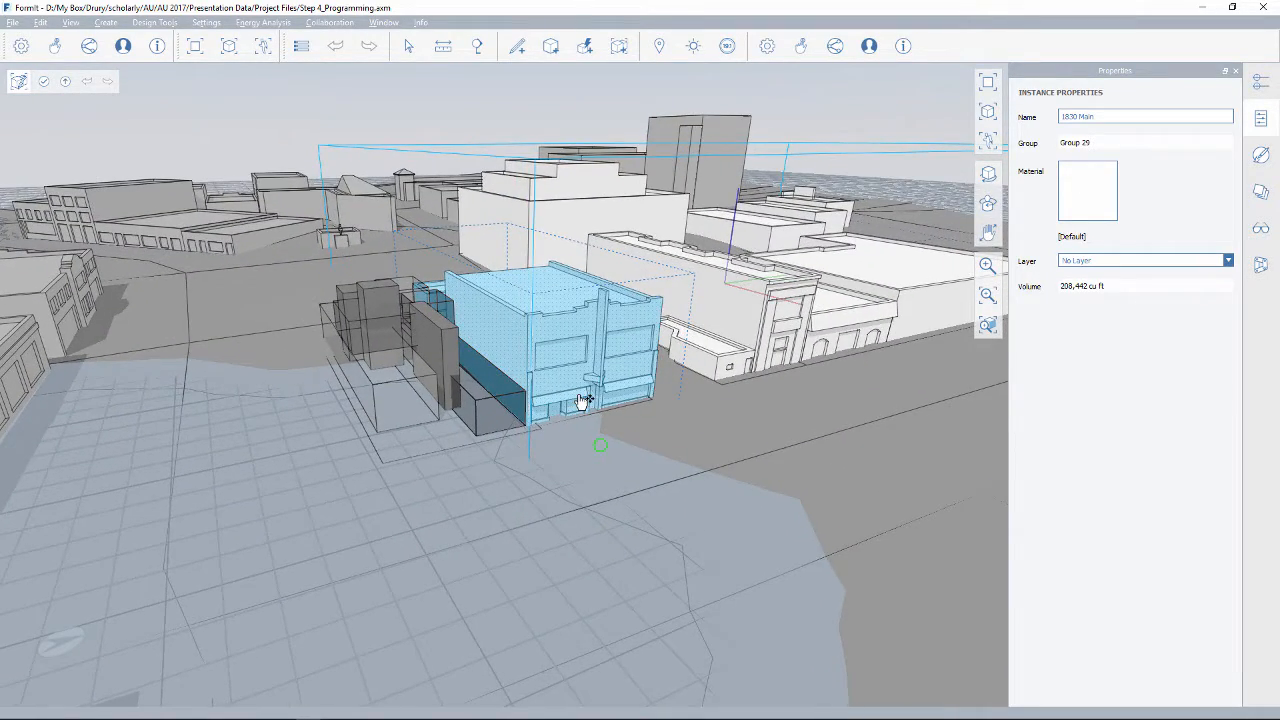
scroll(584, 400, up, 2)
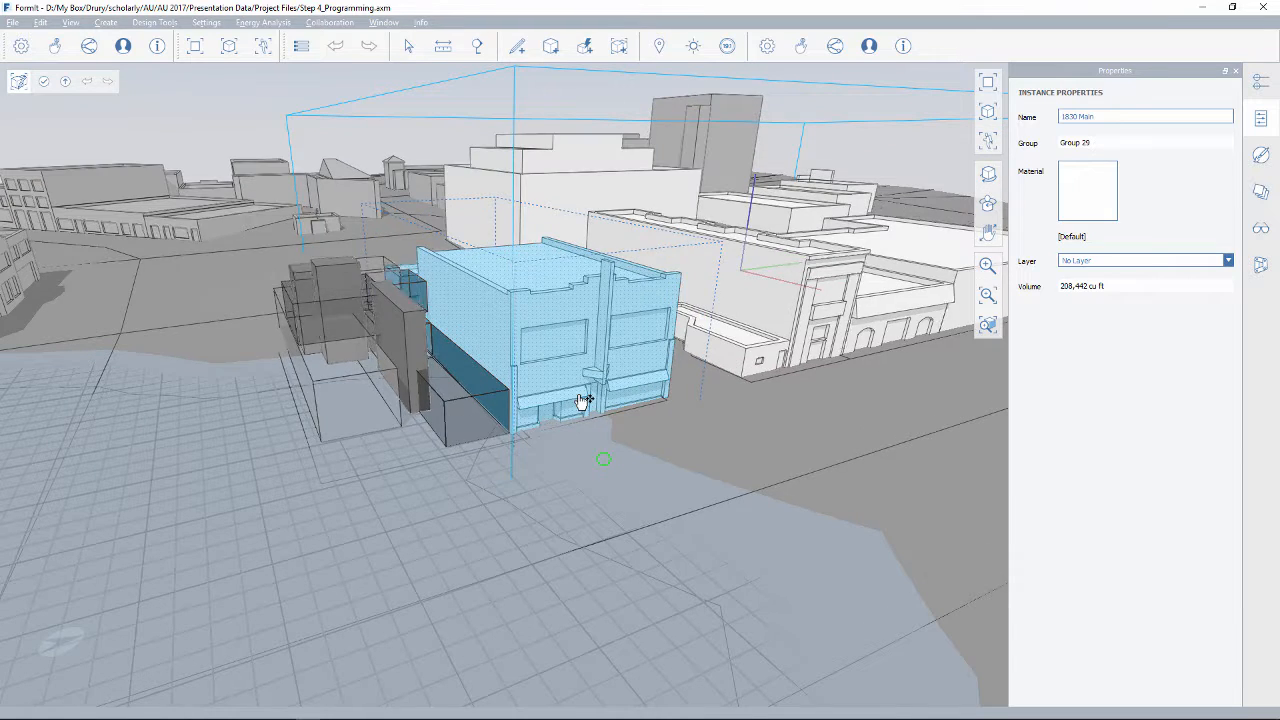
Step: Switch back to Cura, set Cut off object bottom to 6.5 mm and inspect how the building meets the print bed
key(alt+Tab)
mouse_move(576, 407)
right_down()
mouse_move(517, 420)
mouse_move(529, 409)
mouse_move(543, 423)
mouse_move(573, 418)
right_up()
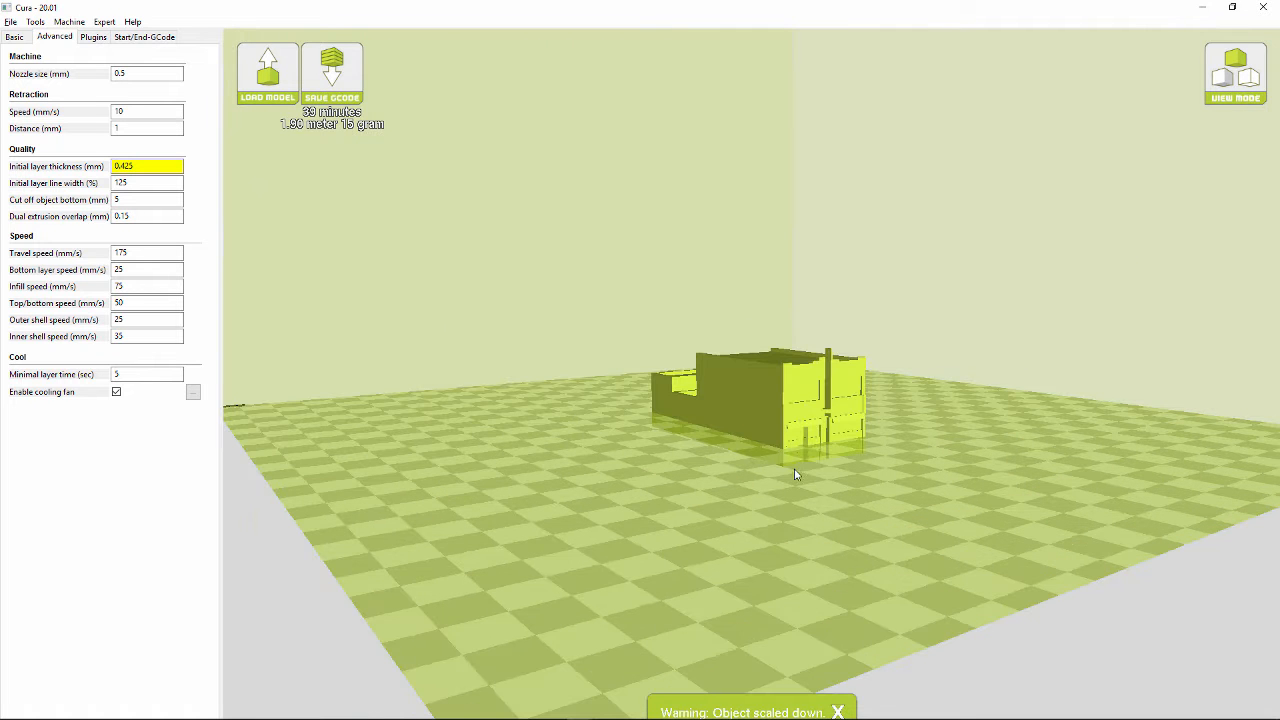
right_drag(850, 456, 645, 446)
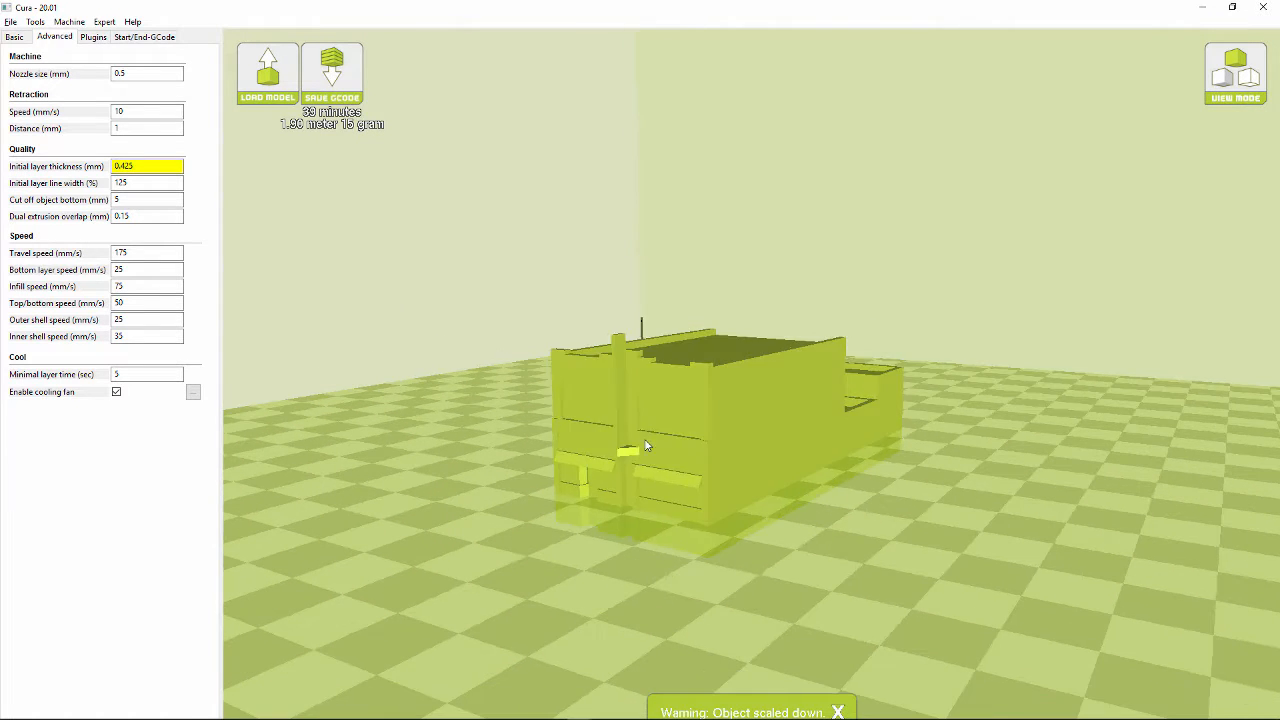
click(143, 201)
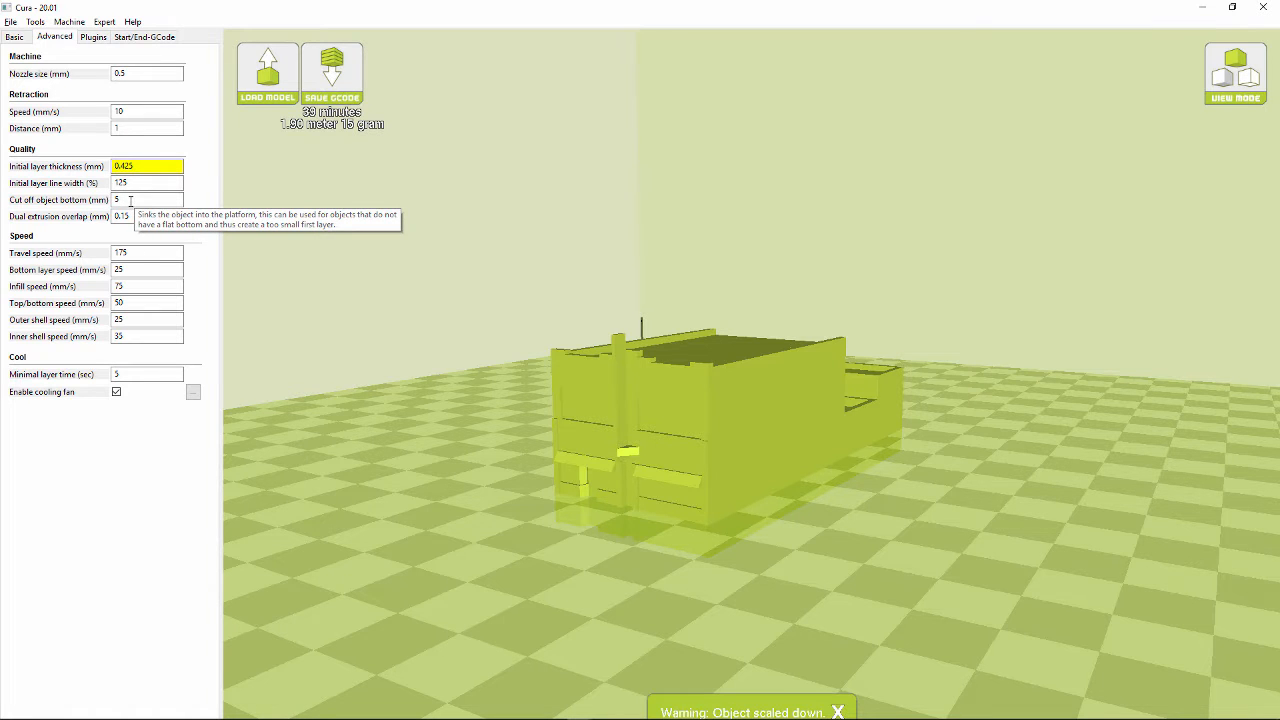
drag(131, 200, 97, 197)
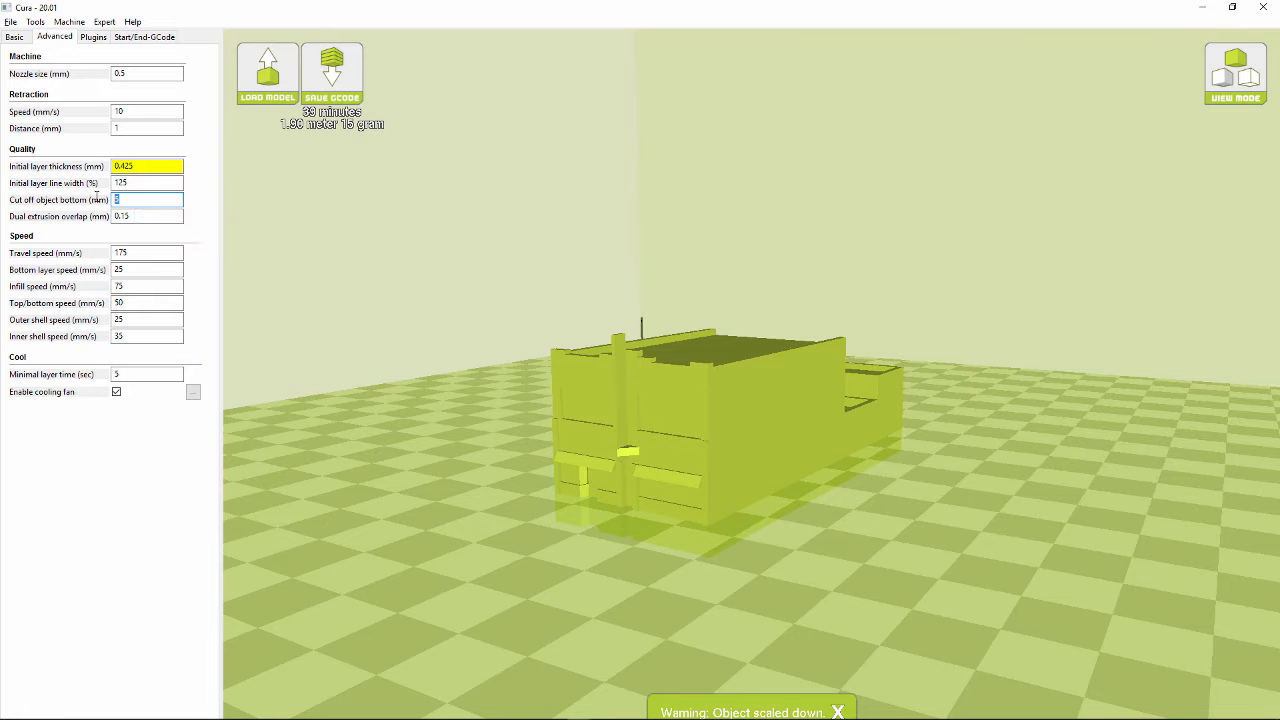
text(6.5)
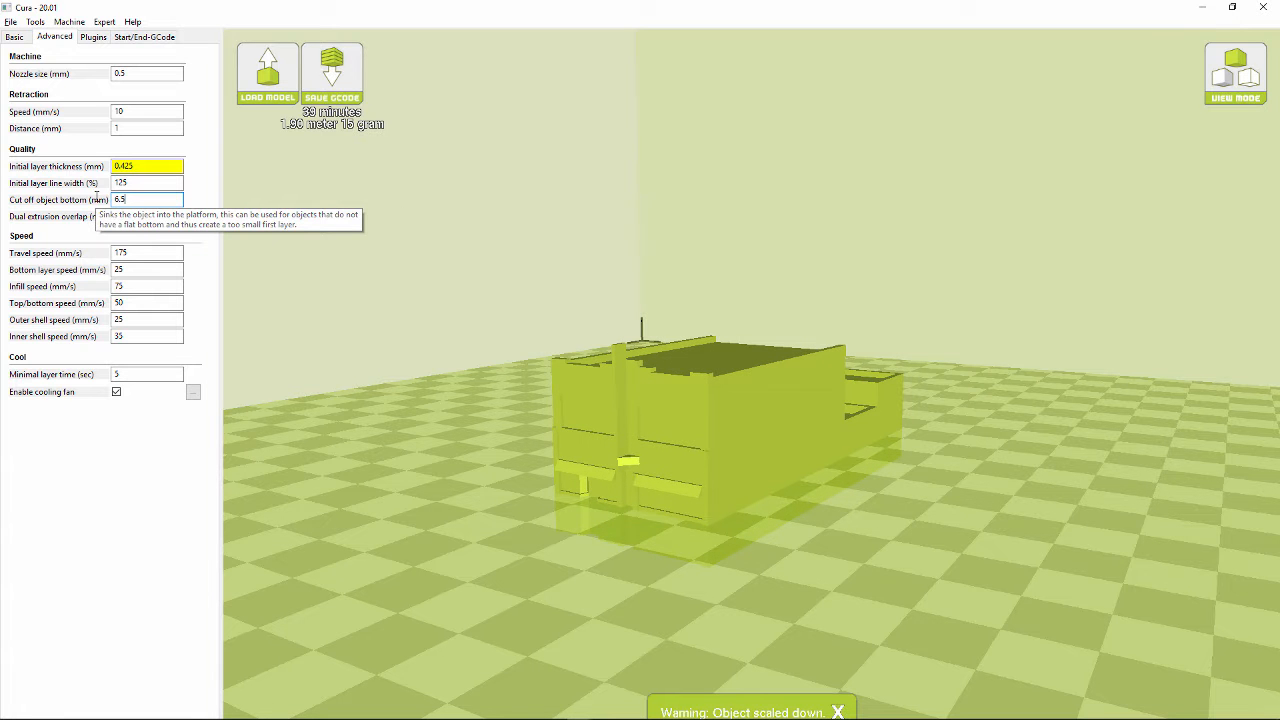
right_drag(320, 277, 379, 287)
right_drag(605, 398, 633, 452)
scroll(634, 446, up, 2)
mouse_move(787, 512)
right_down()
mouse_move(743, 503)
mouse_move(792, 500)
mouse_move(814, 479)
mouse_move(757, 523)
mouse_move(808, 543)
right_up()
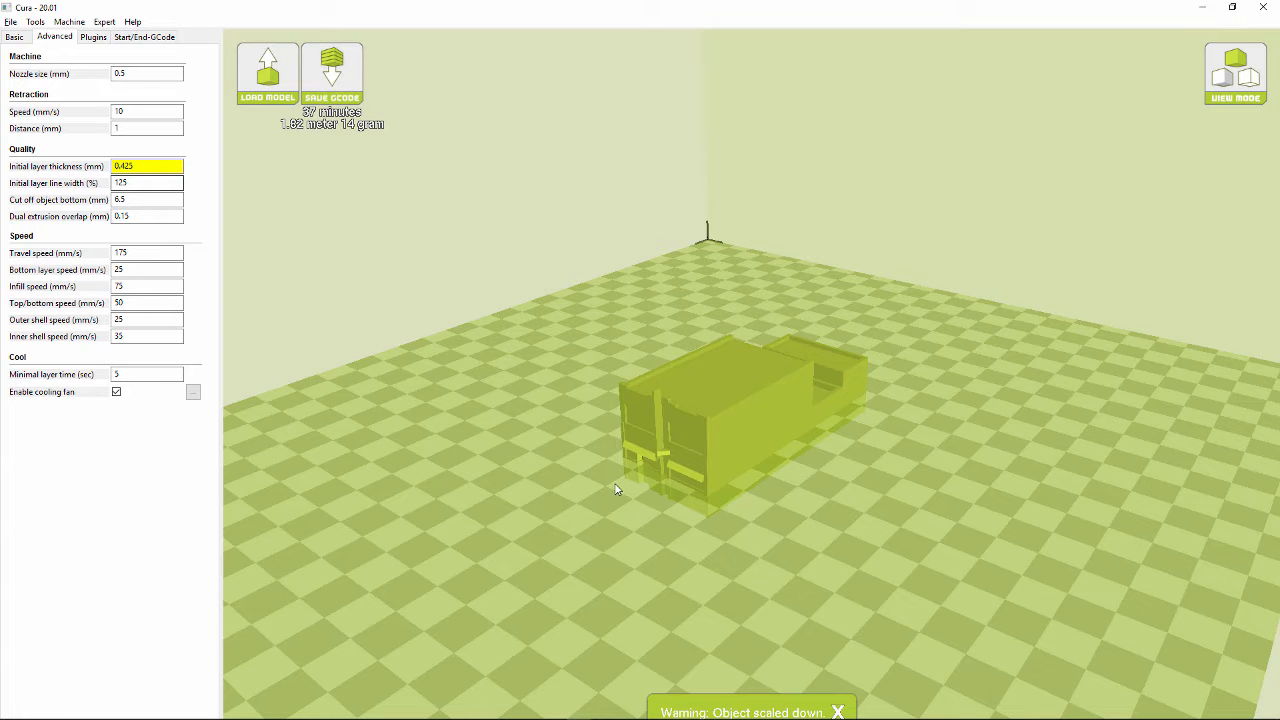
Step: Switch to the Cura window holding the four building design models and examine them up close
key(alt+Tab)
key(alt+Tab)
key(alt+Tab)
key(alt+Tab)
key(alt+Tab)
key(alt+Tab)
key(alt+Tab)
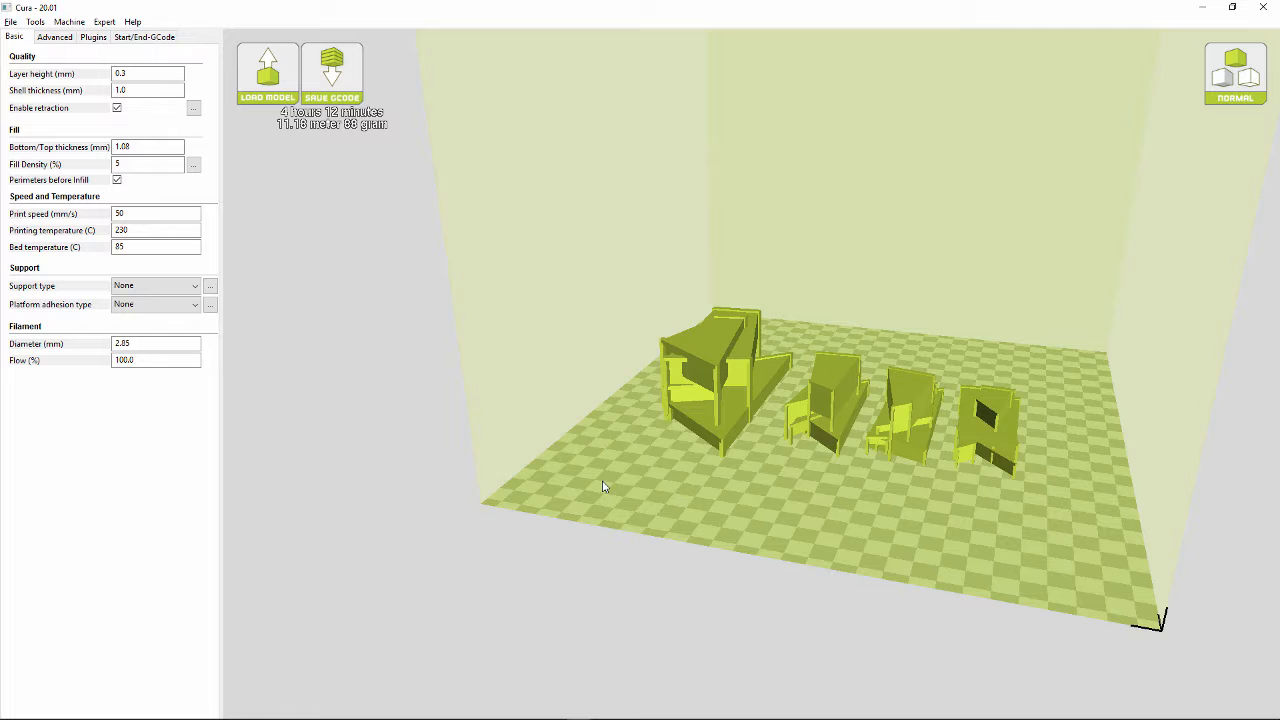
right_drag(603, 487, 766, 500)
scroll(860, 458, up, 4)
right_drag(890, 452, 871, 456)
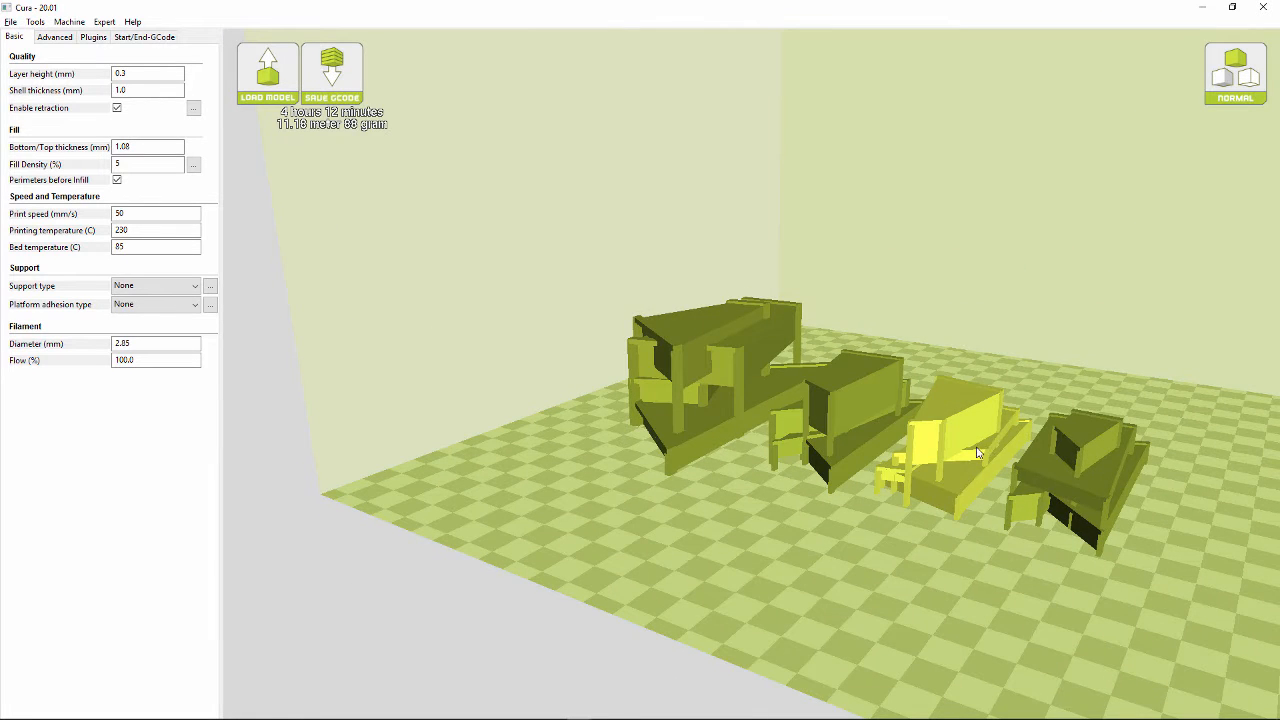
Step: Select the model next to the largest one and check its scale factors
click(872, 401)
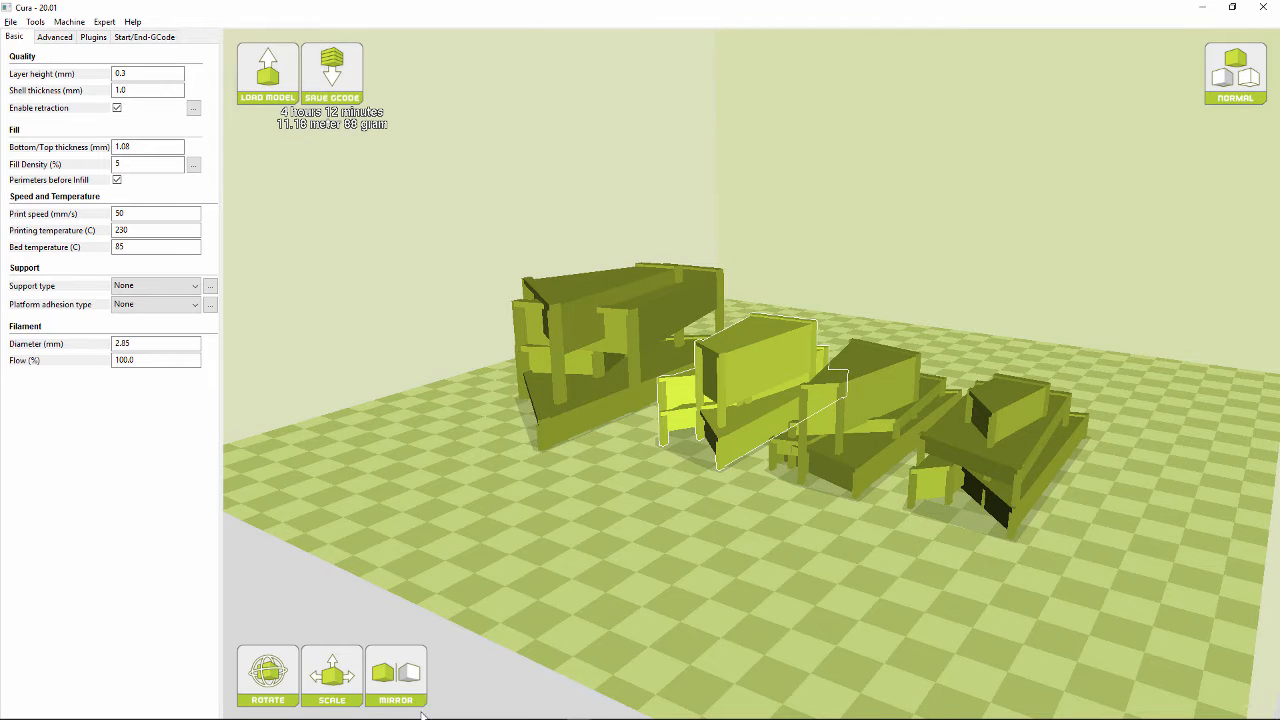
click(333, 677)
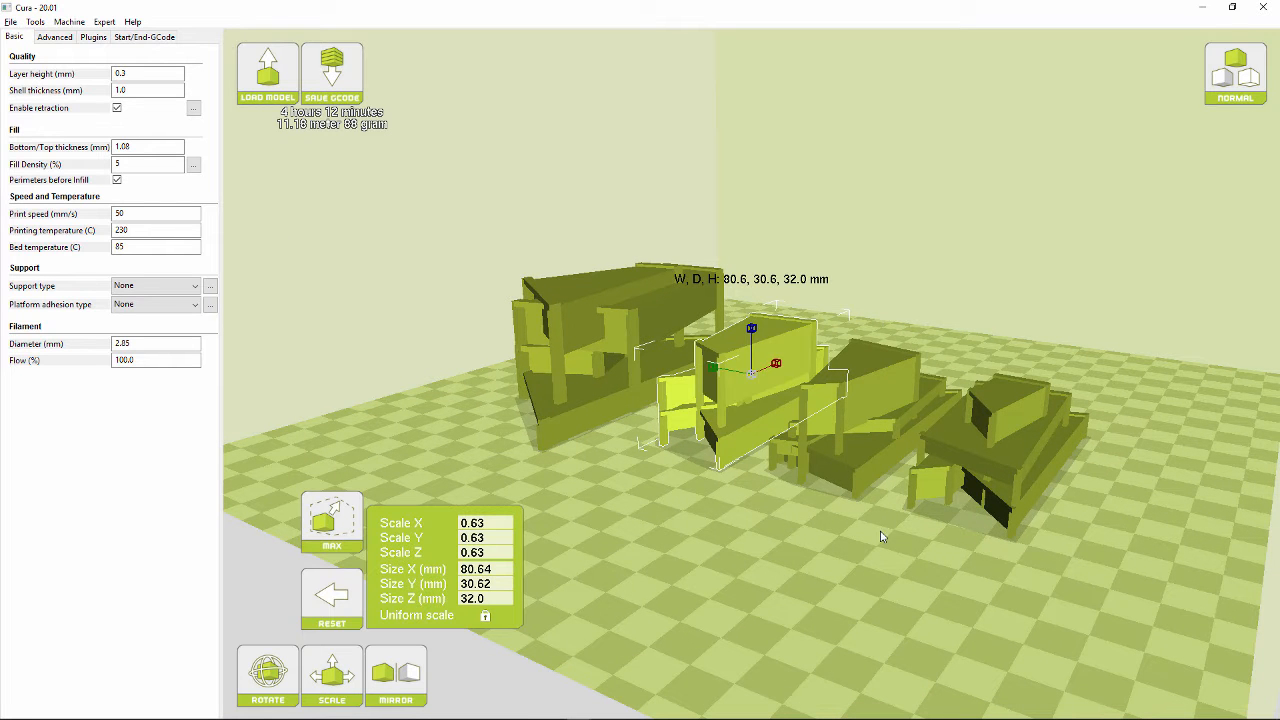
right_drag(930, 546, 808, 517)
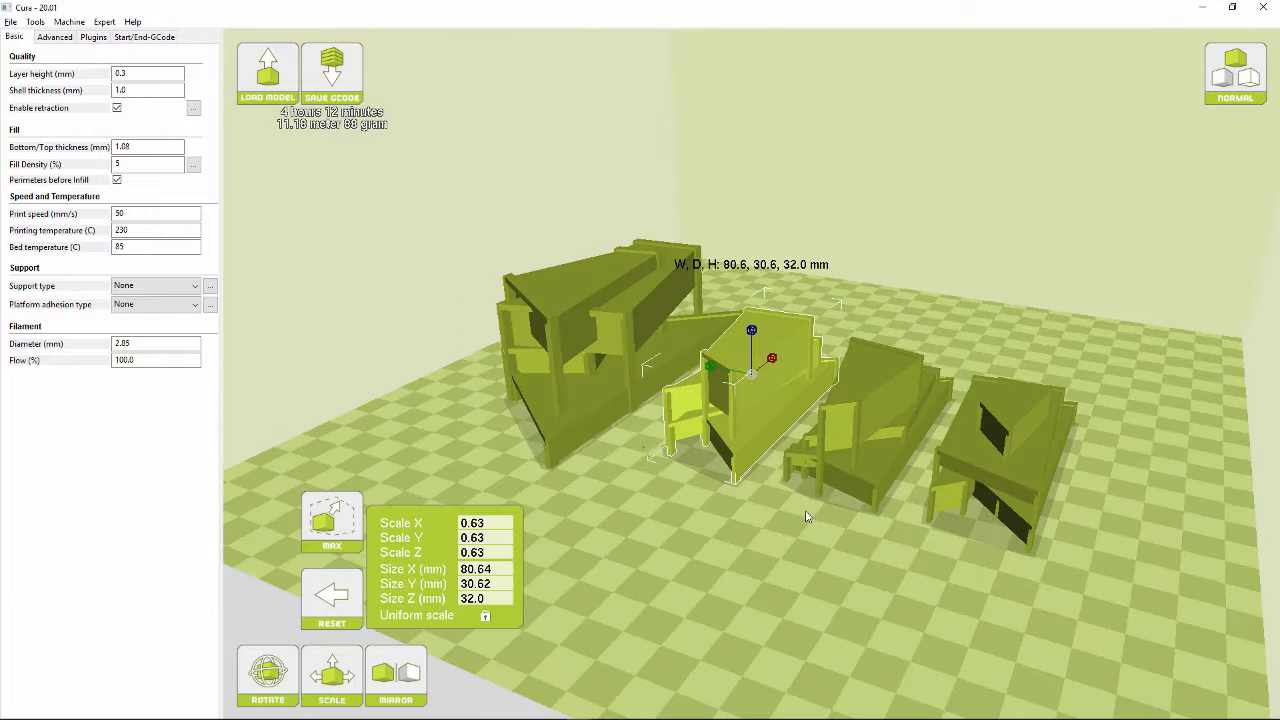
Step: Scale the largest of the four models uniformly to .63 and compare it with its neighbours, inspecting their overhangs
click(529, 309)
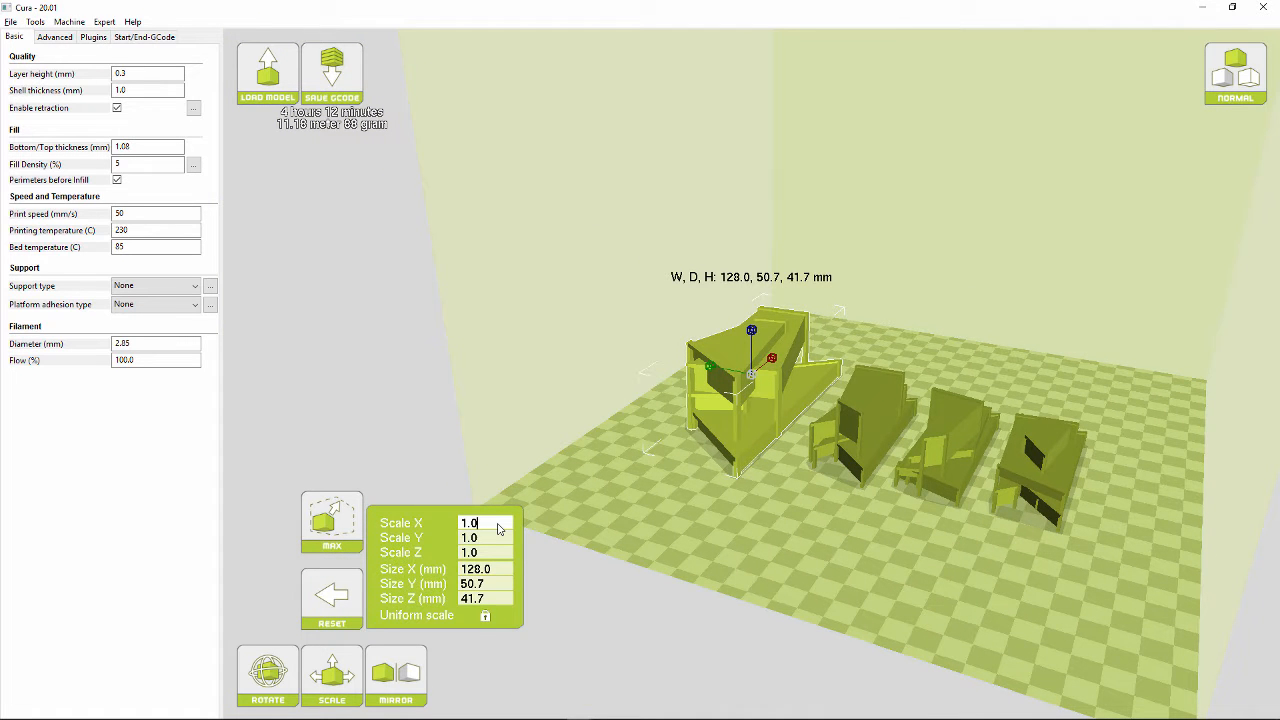
text(.63)
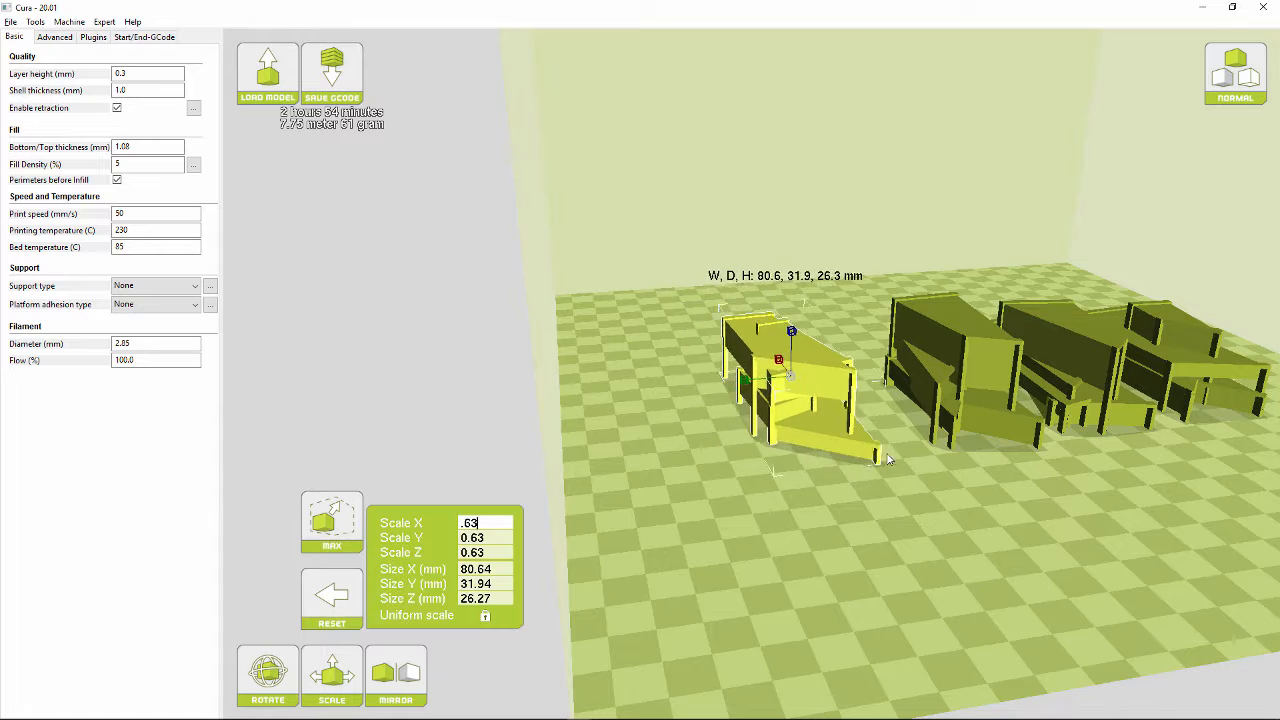
mouse_move(1036, 503)
right_down()
mouse_move(1079, 524)
mouse_move(1045, 516)
right_up()
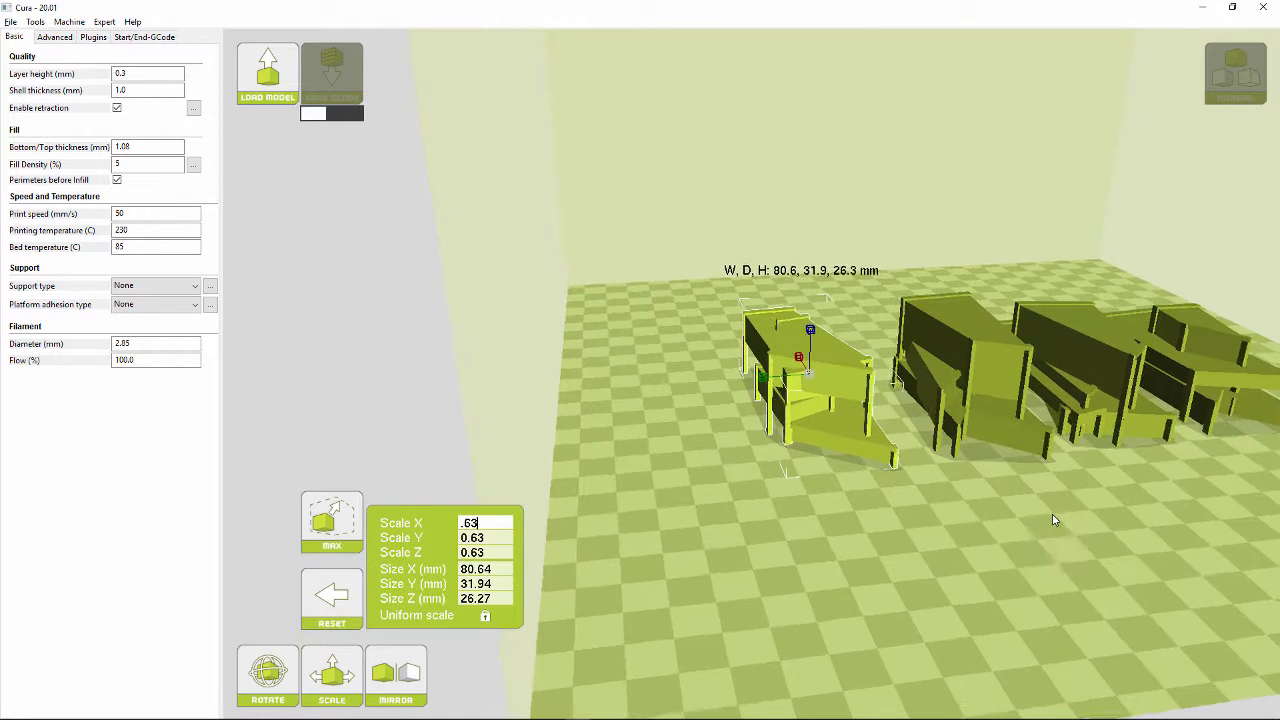
click(1022, 476)
click(985, 430)
mouse_move(947, 517)
right_down()
mouse_move(971, 517)
mouse_move(977, 529)
mouse_move(963, 533)
right_up()
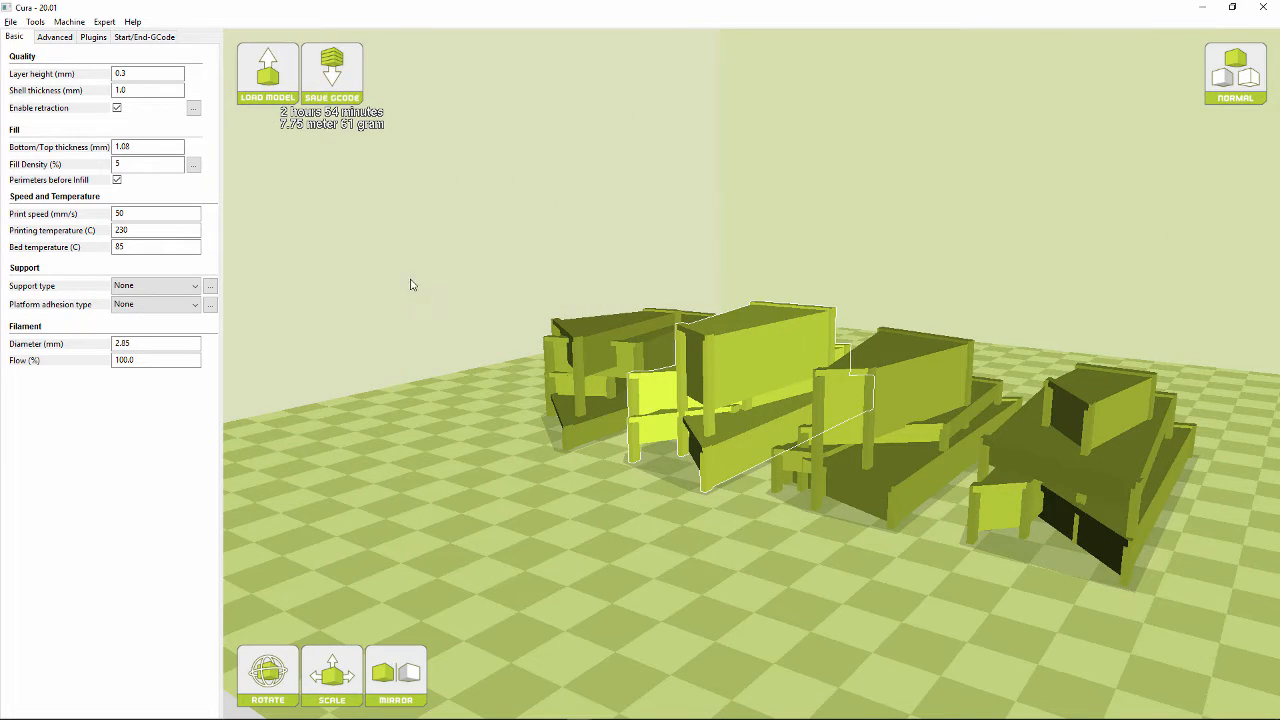
right_drag(578, 402, 488, 378)
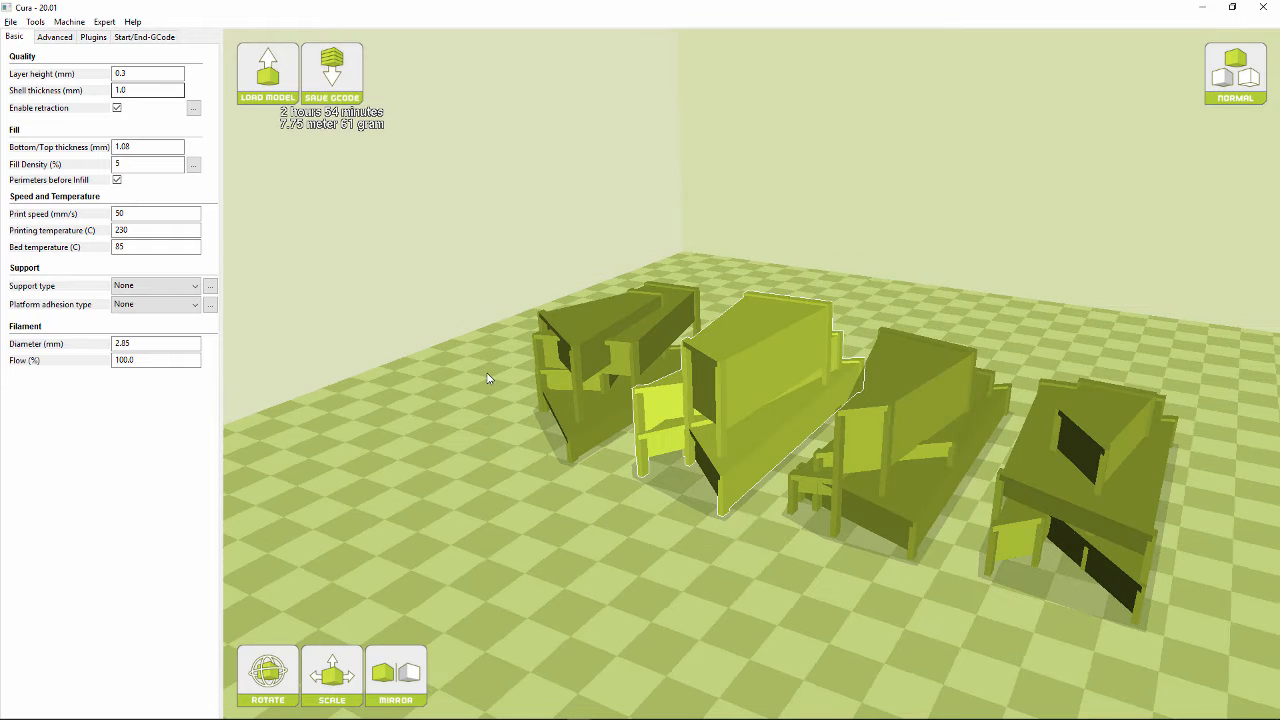
Step: Set the support type to Everywhere and change the view mode to Layers
click(186, 289)
click(140, 320)
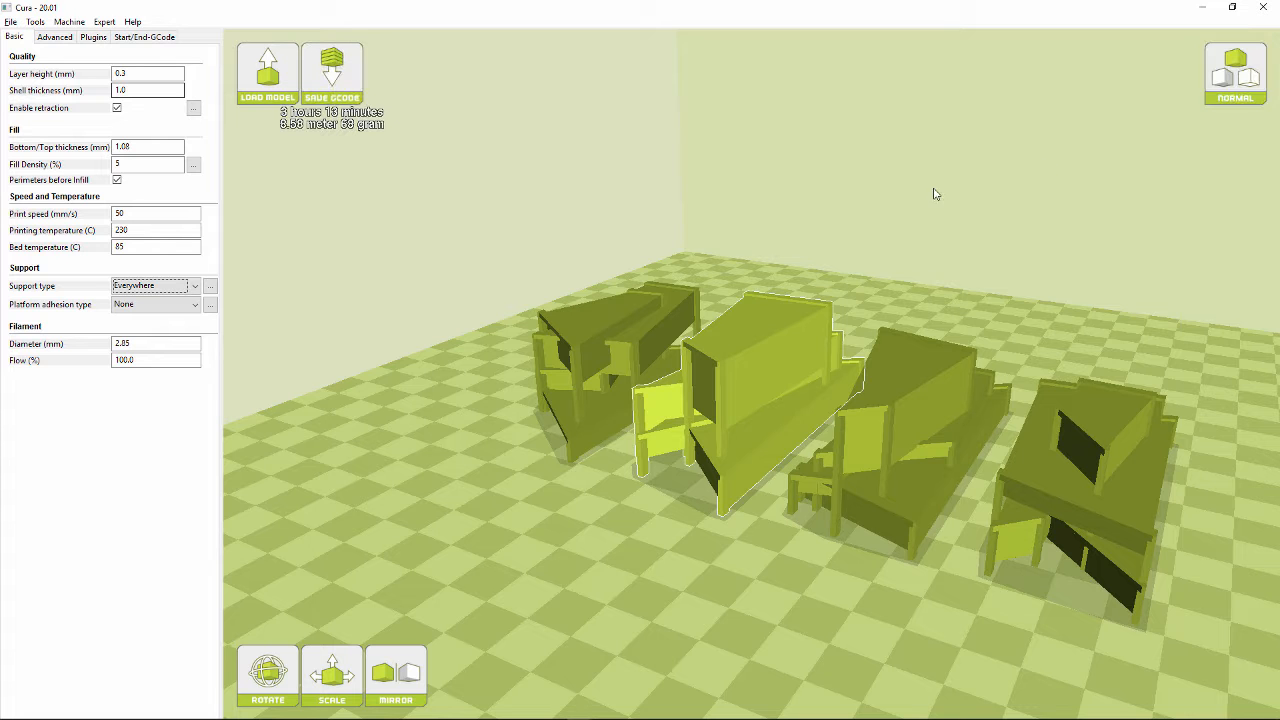
click(1219, 76)
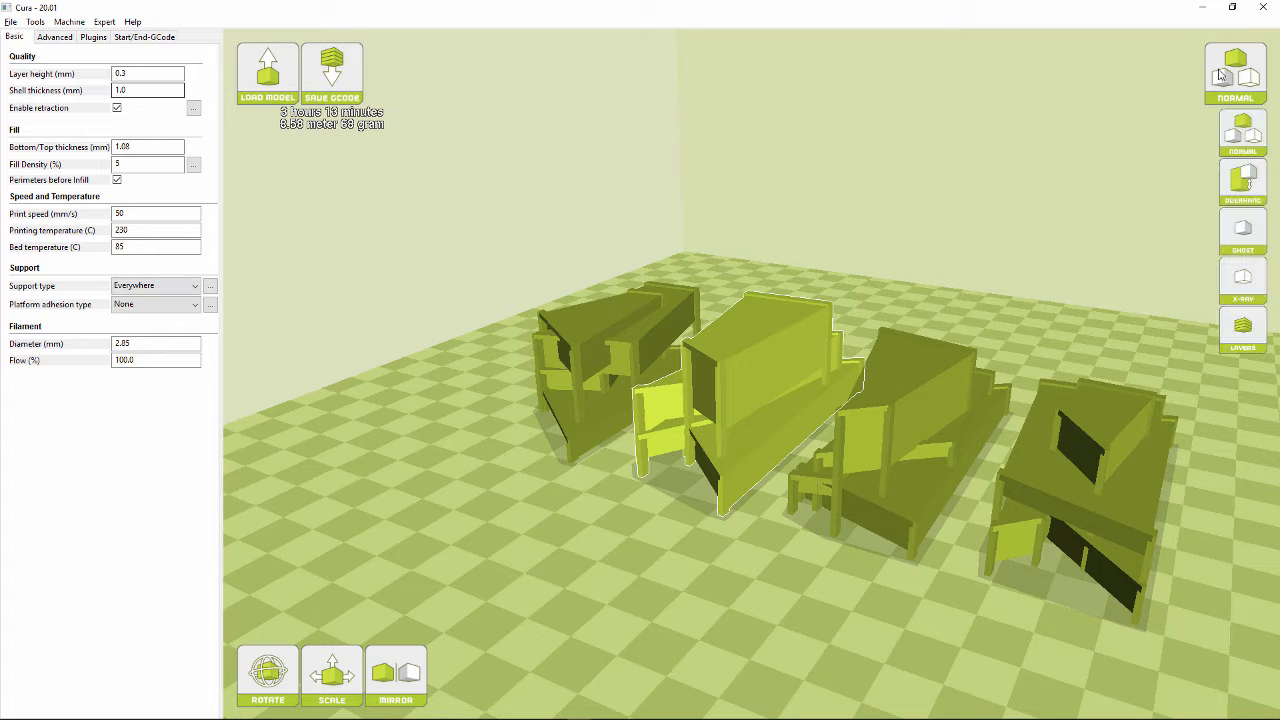
click(645, 420)
click(1243, 330)
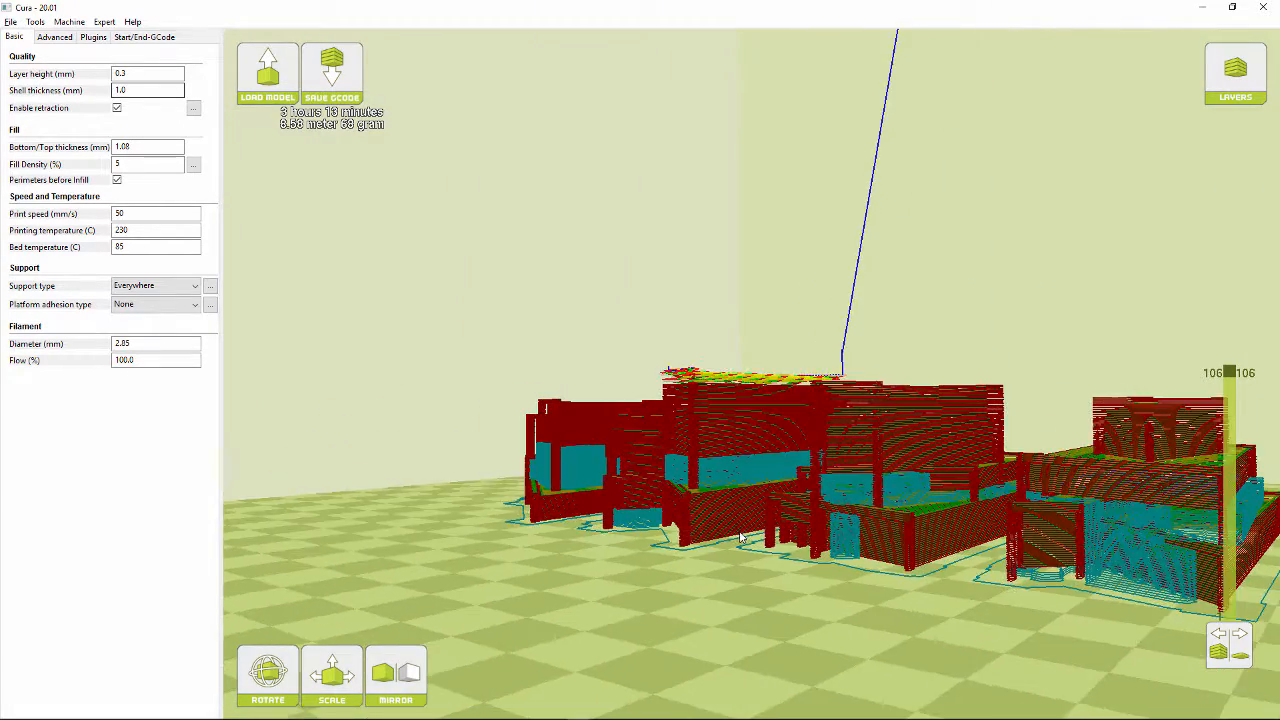
Step: Examine the generated supports in the four models, lowering the layer preview to layer 44 and returning it to layer 106
right_drag(737, 540, 903, 562)
drag(1231, 372, 1217, 519)
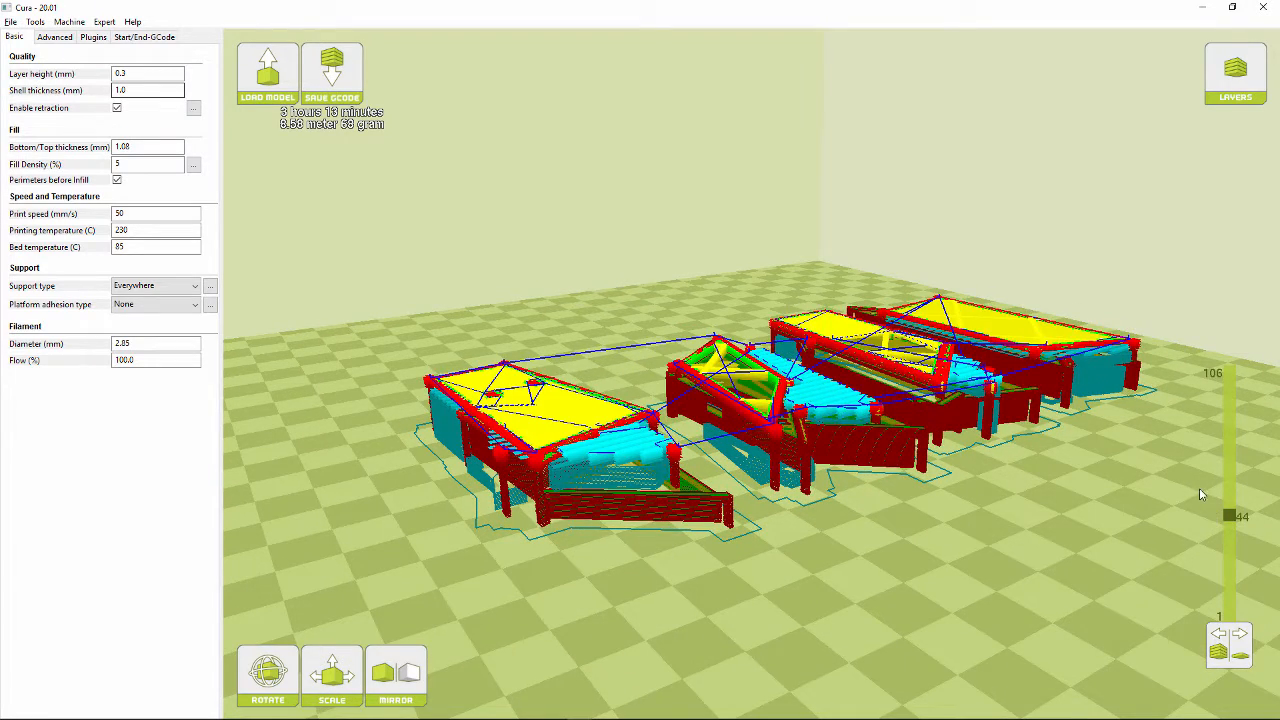
drag(1229, 518, 1215, 362)
right_drag(1024, 426, 947, 433)
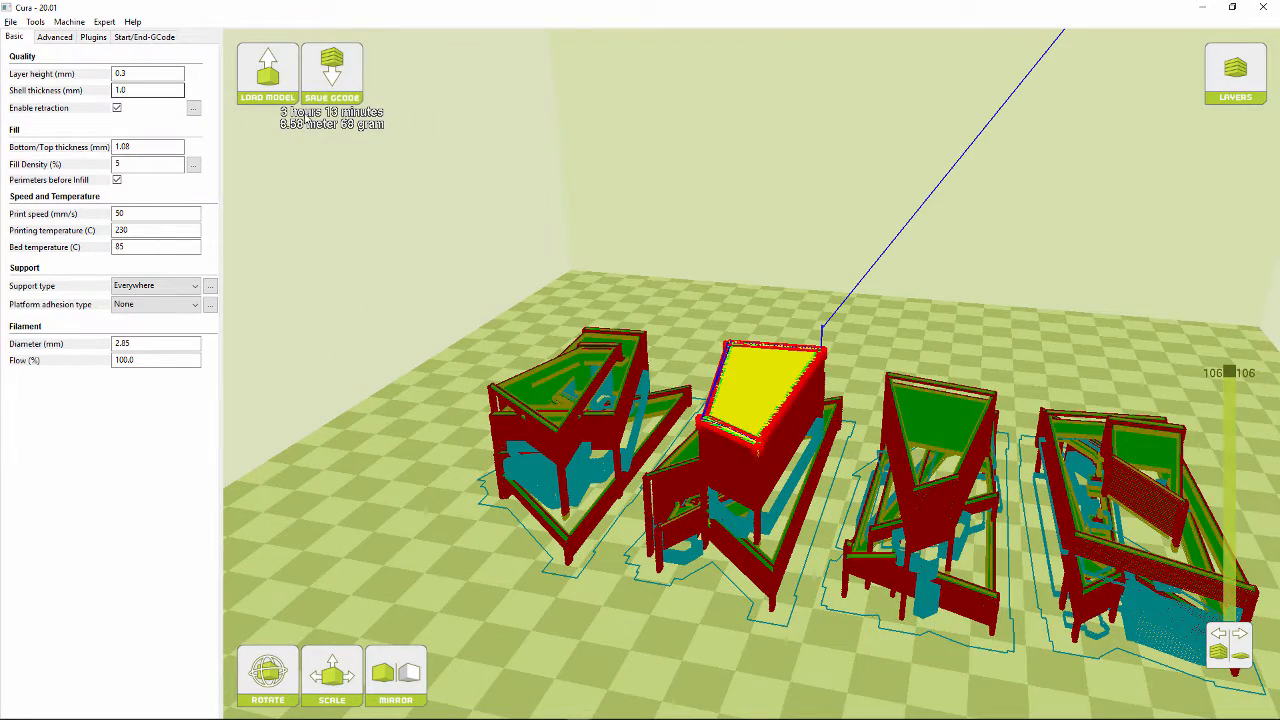
scroll(770, 334, down, 4)
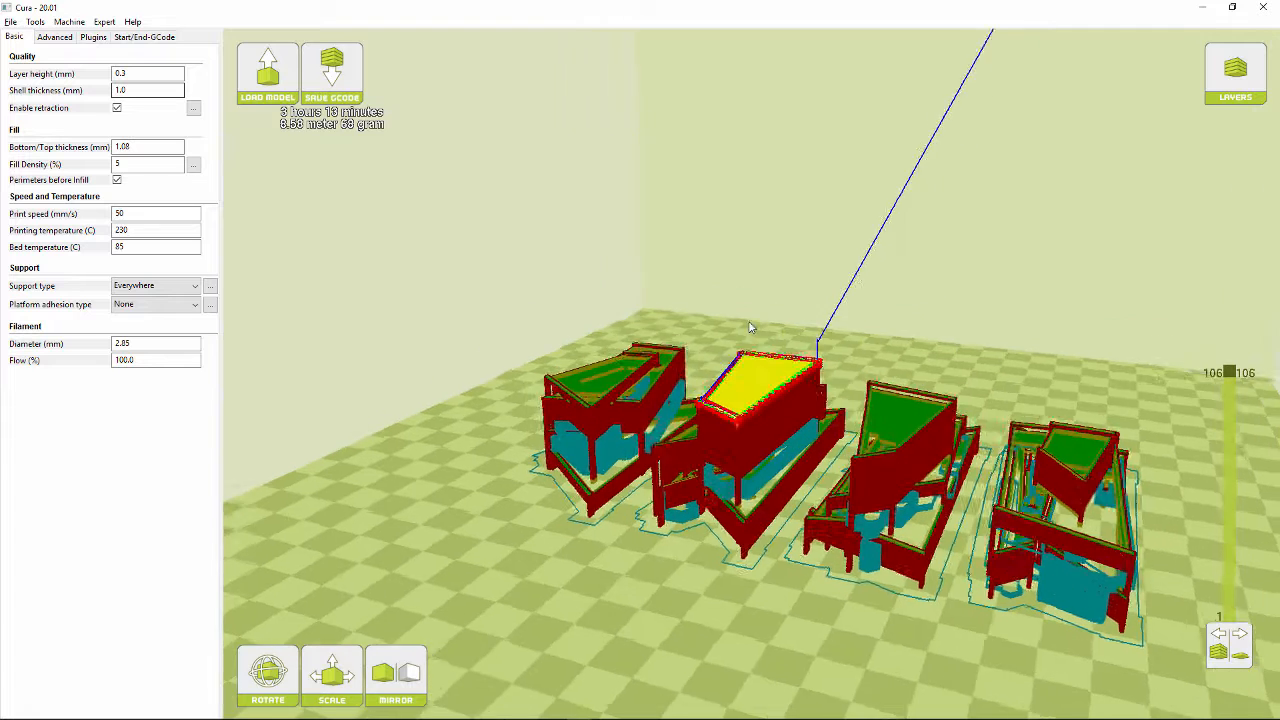